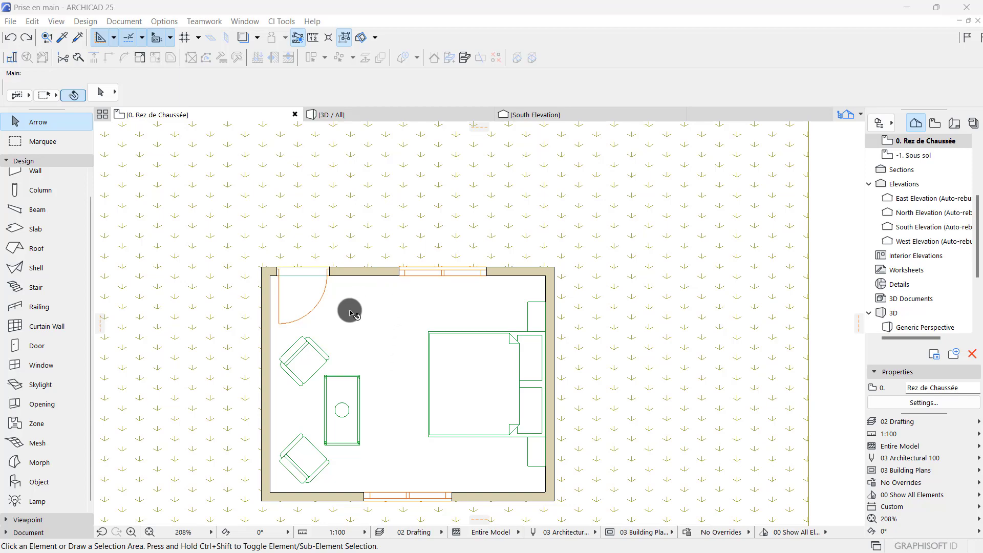
Examine the furnished room in the ground floor plan and from outside in the 3D view.
scroll(308, 312, "down", 3)
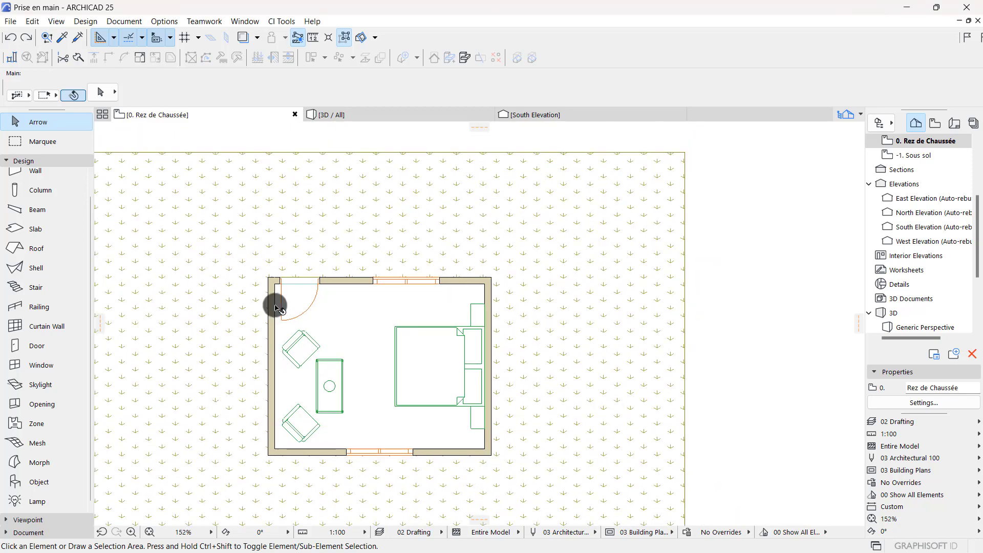
scroll(283, 287, "up", 4)
scroll(269, 191, "down", 1)
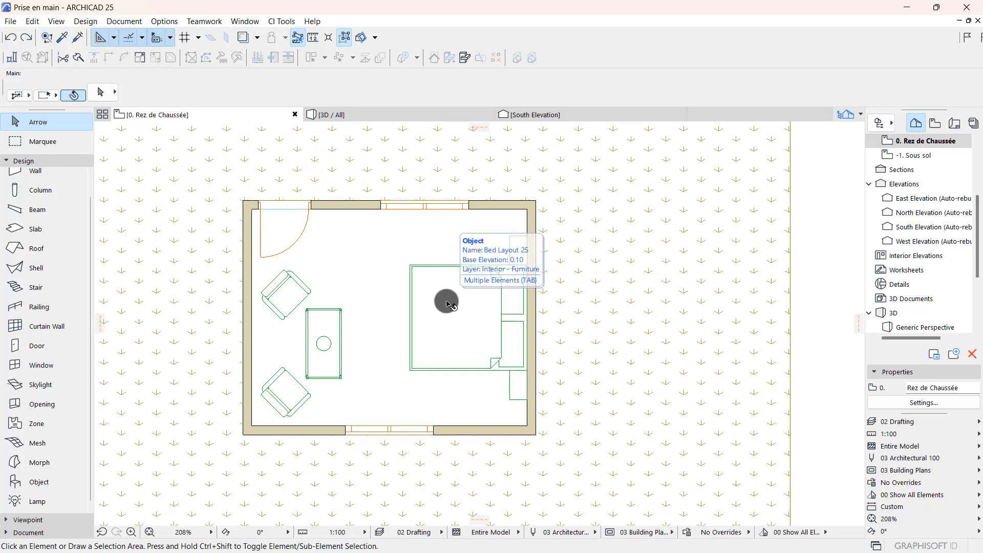
scroll(447, 303, "down", 3)
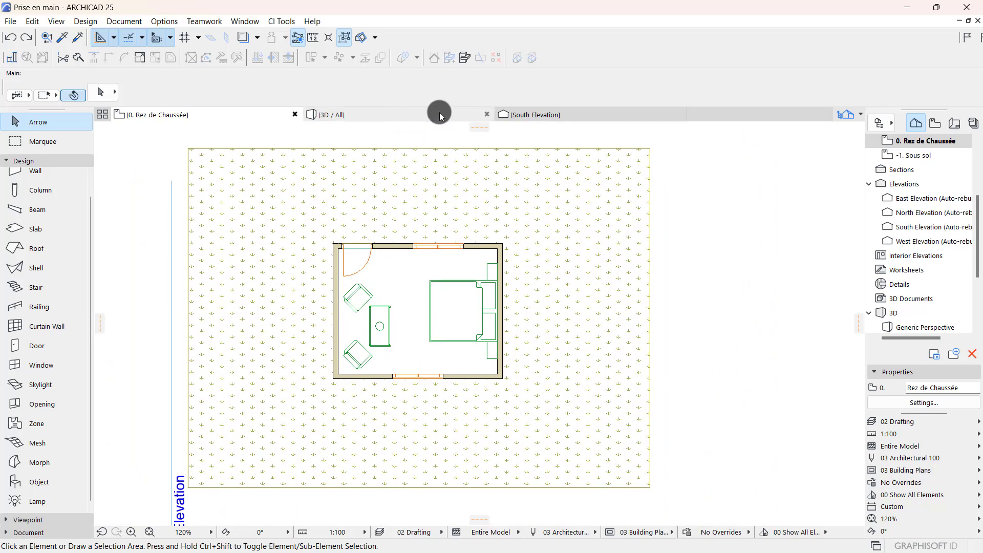
left_click(422, 116)
scroll(523, 279, "down", 2)
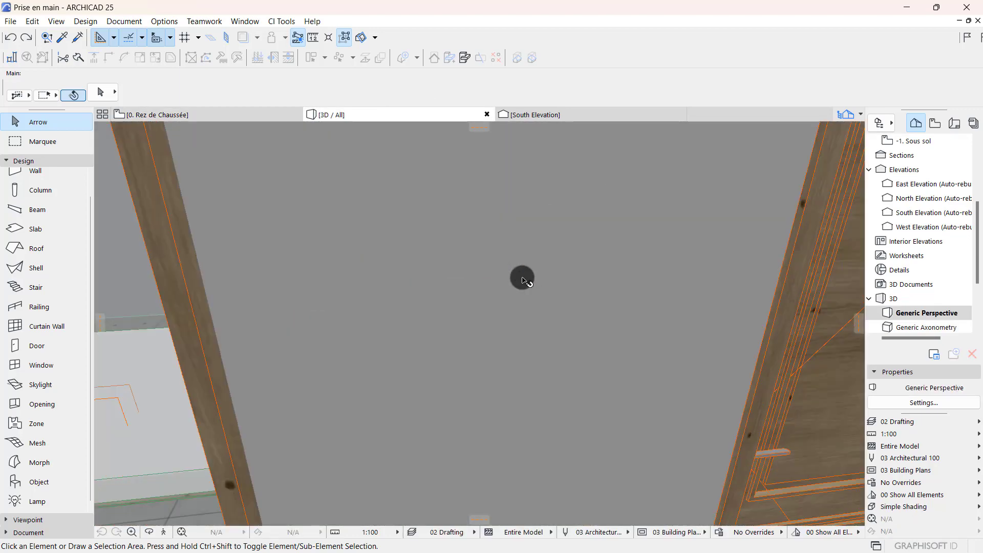
scroll(522, 279, "down", 4)
middle_click_drag(583, 302, 513, 236, "shift")
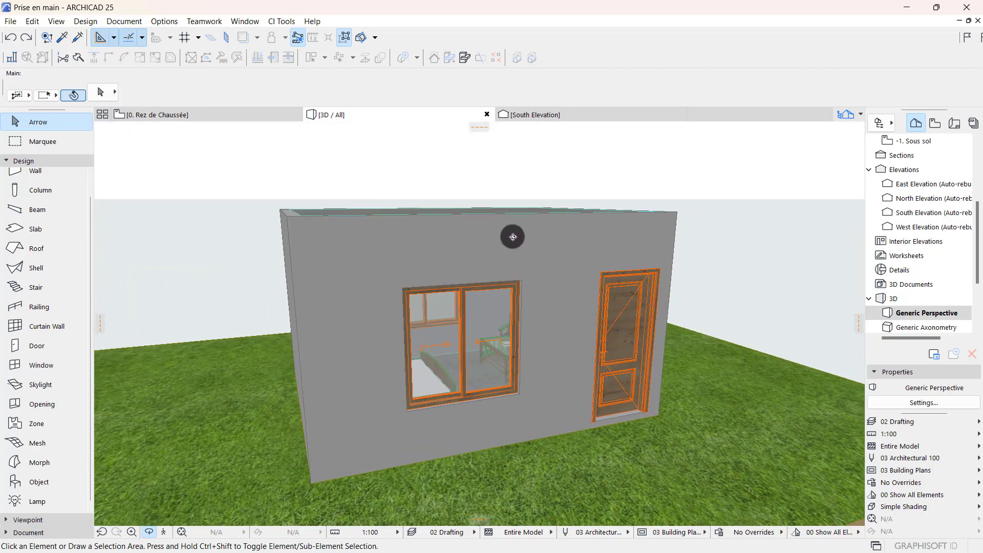
Draw a multi-plane roof on the ground floor plan, tracing its pivot polygon through the room's four outer wall corners.
left_click(153, 113)
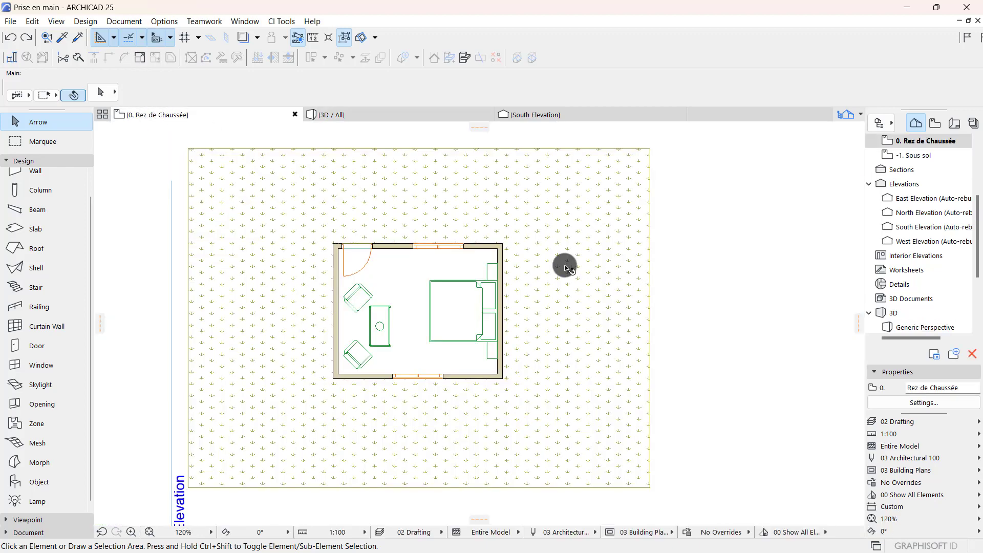
left_click(28, 250)
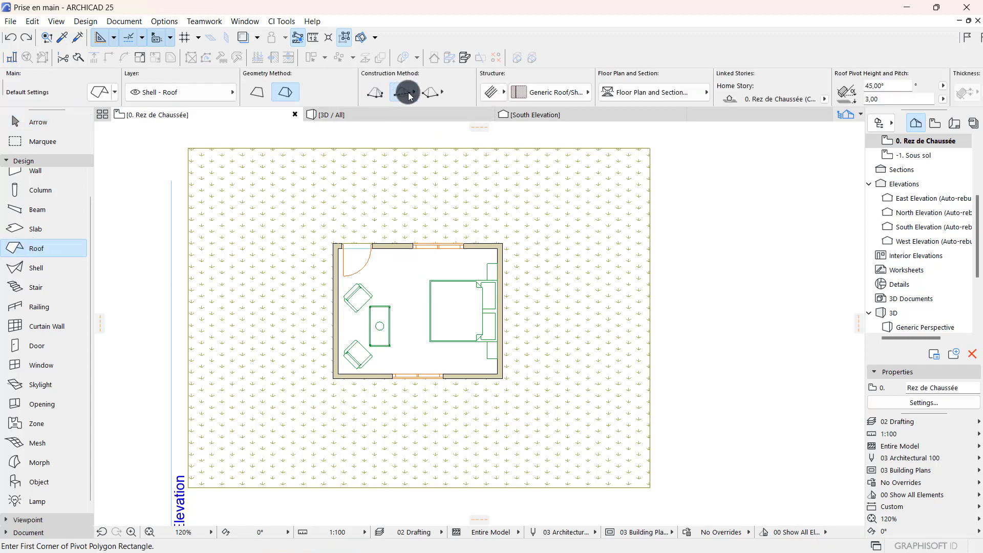
left_click(379, 92)
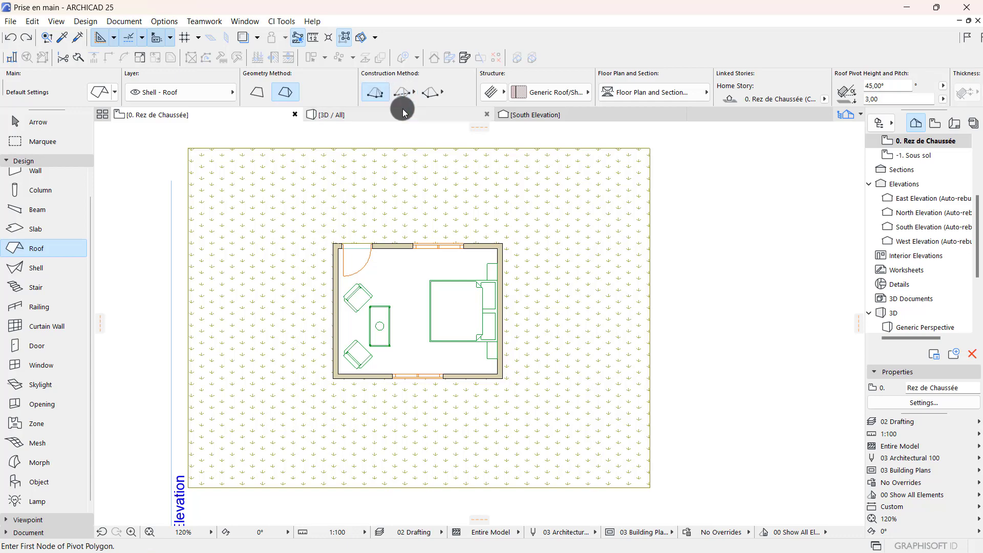
scroll(333, 244, "up", 5)
left_click(333, 234)
scroll(310, 185, "down", 5)
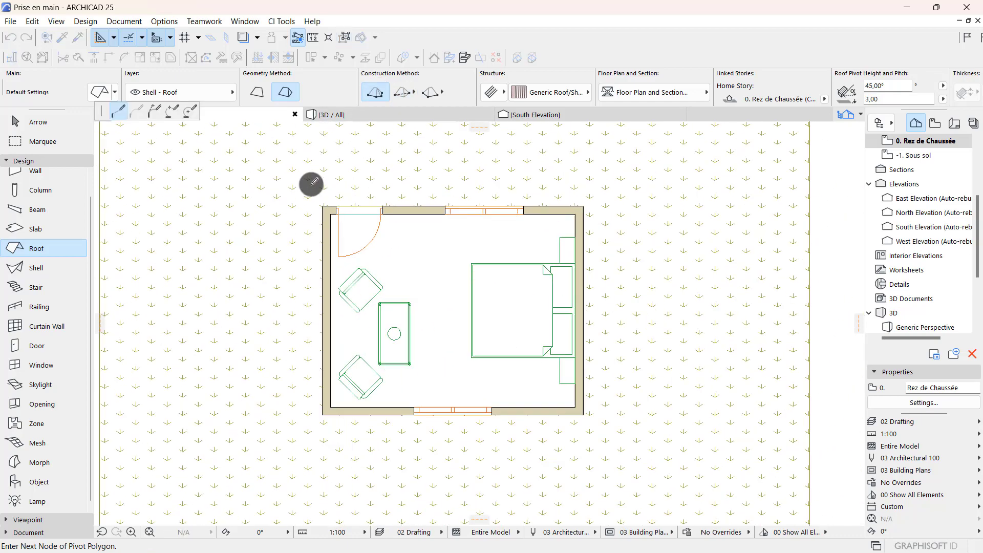
scroll(333, 392, "up", 5)
left_click(304, 421)
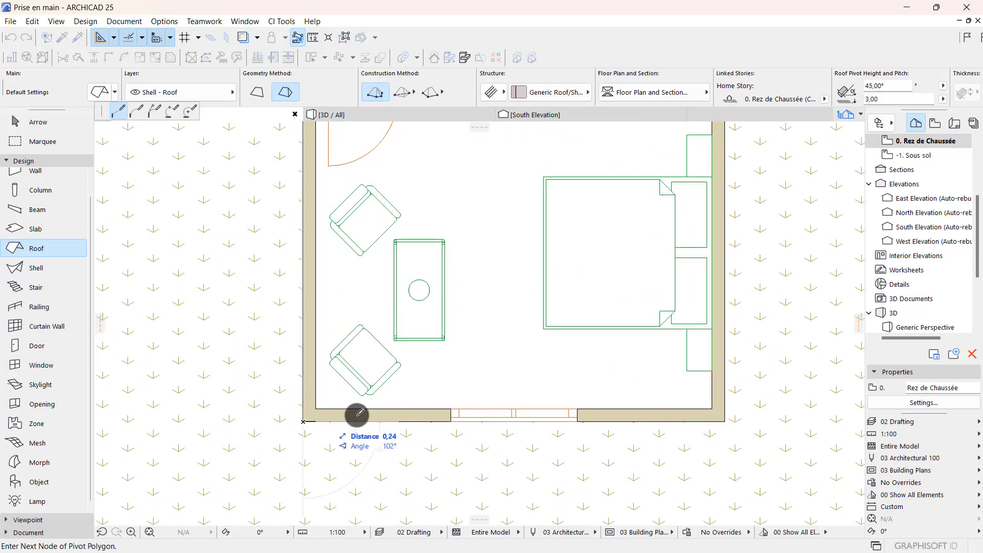
left_click(725, 421)
scroll(663, 377, "down", 2)
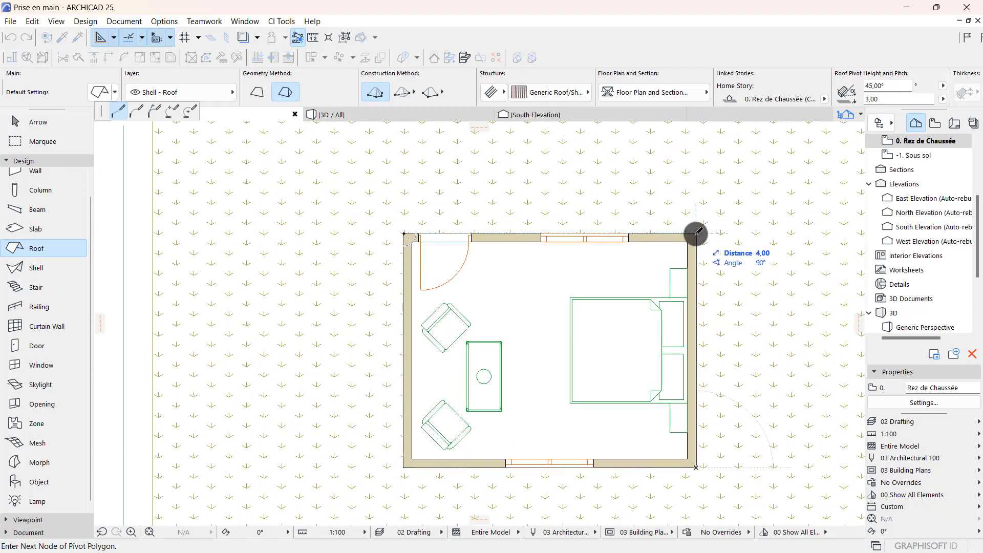
left_click(696, 234)
left_click(403, 234)
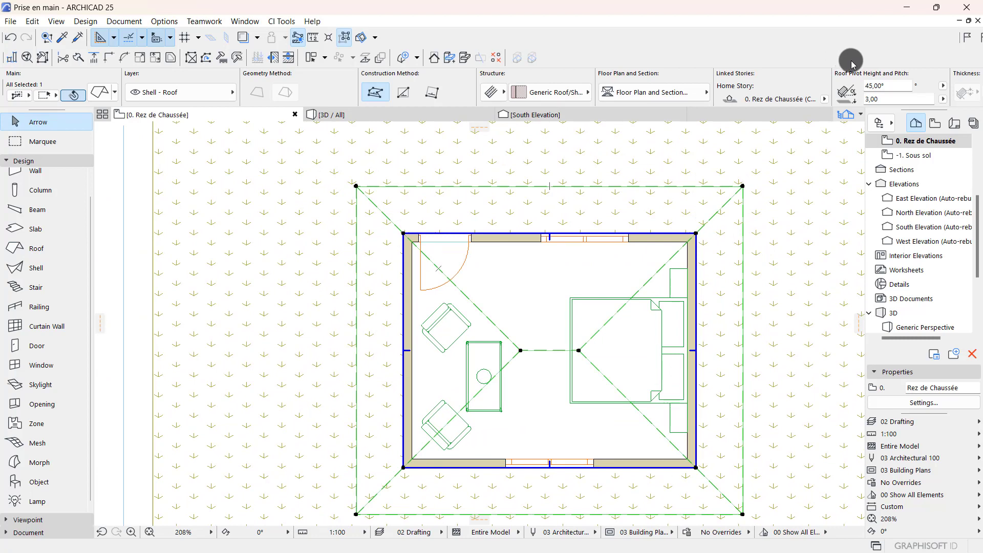
Set the roof's pitch to 20° and check its shape in the 3D view.
left_click(880, 83)
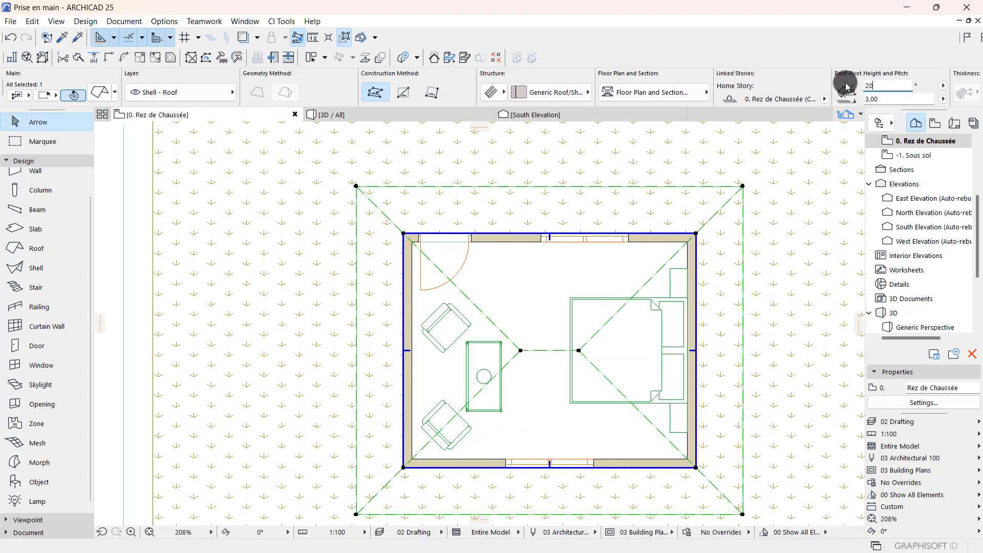
left_click(351, 115)
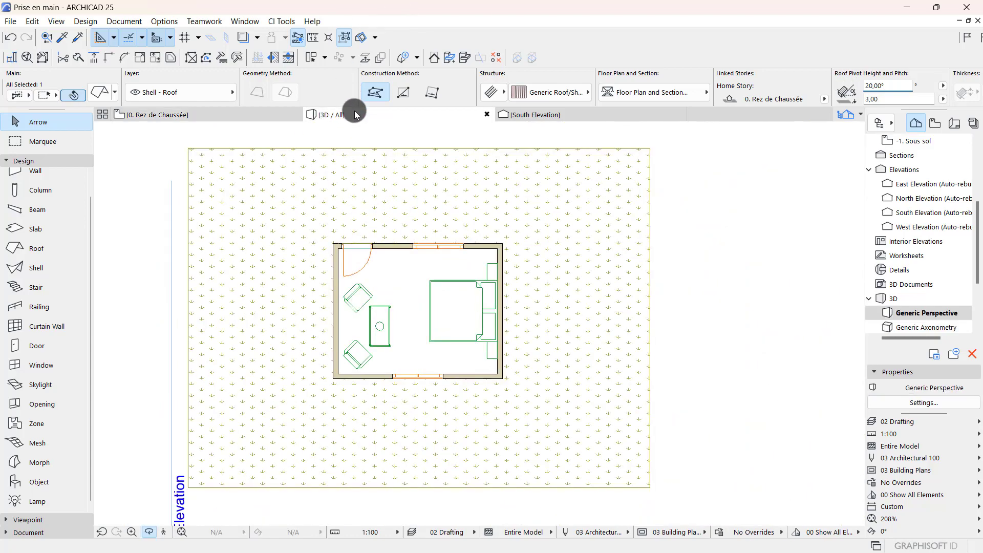
left_click_drag(464, 230, 182, 131)
Set the selected roof's eaves overhang offset to 0,35 in its multi-plane geometry settings and check it in 3D.
left_click(183, 115)
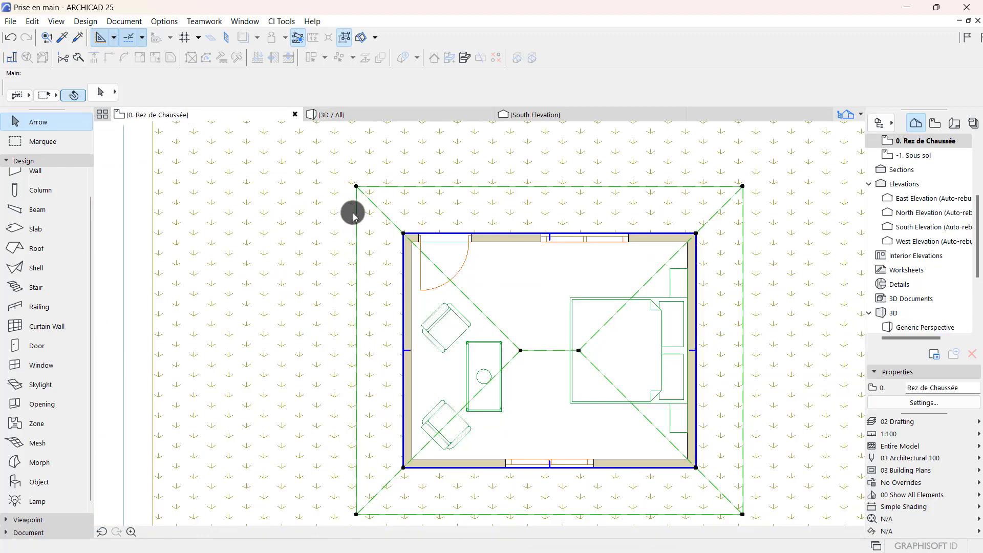
left_click(425, 195)
scroll(427, 198, "up", 5)
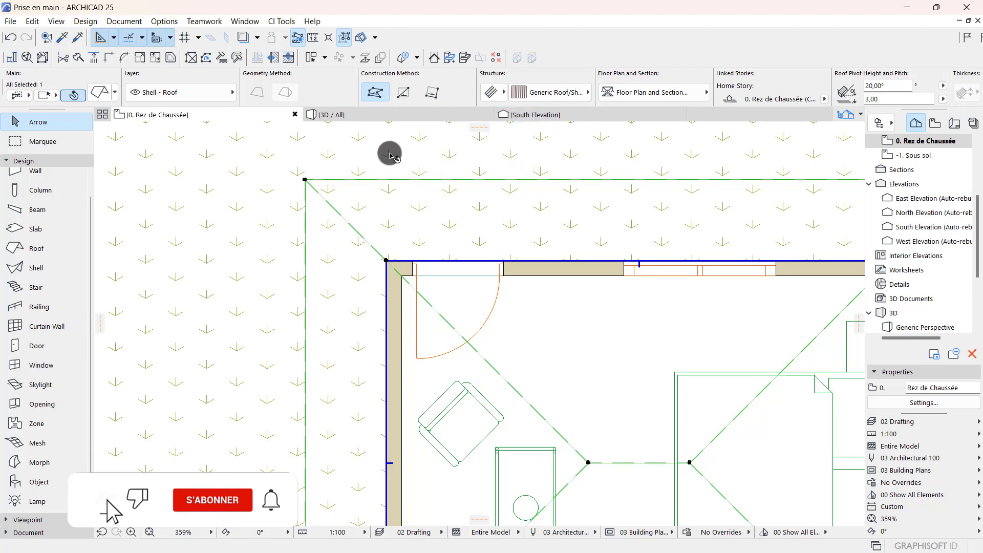
left_click(99, 93)
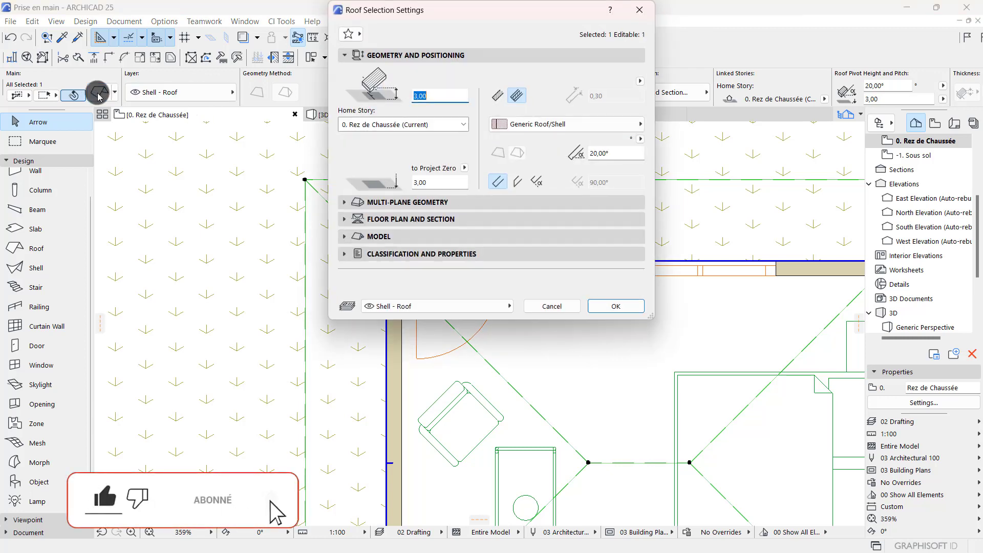
left_click(402, 202)
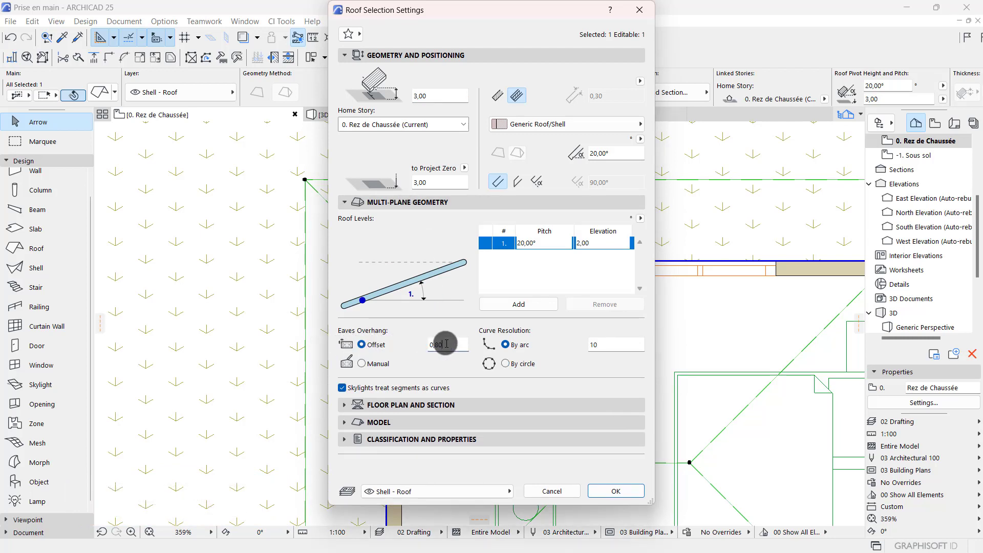
left_click_drag(446, 344, 417, 342)
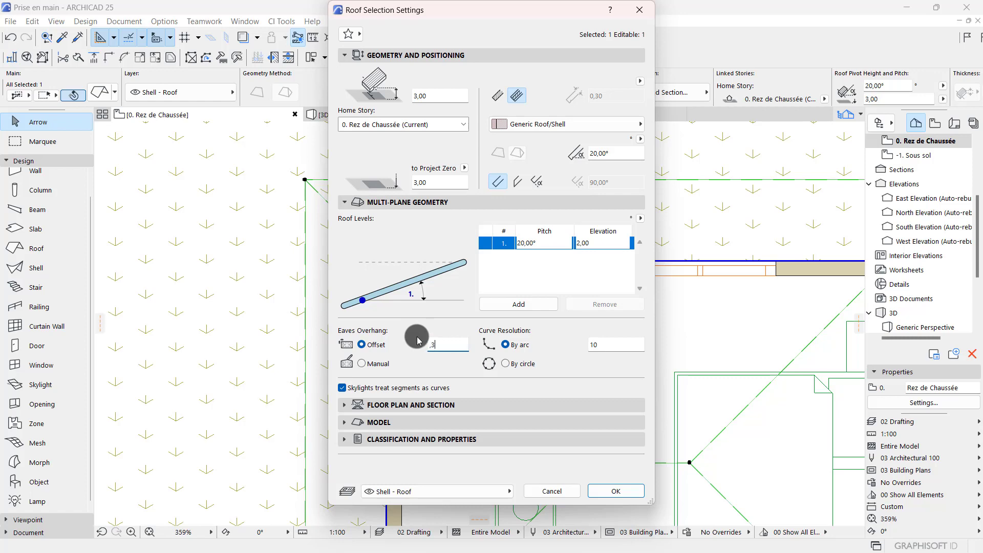
type(",35")
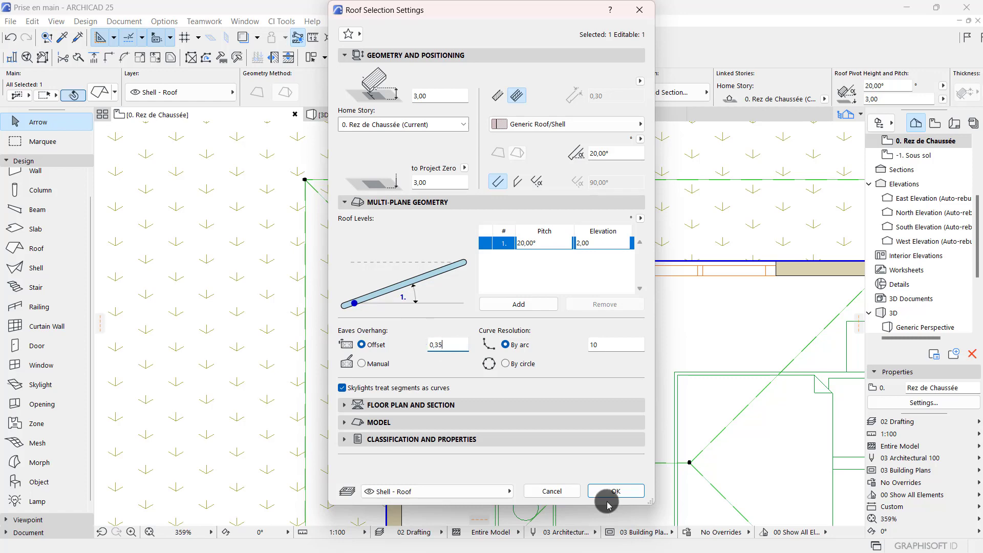
left_click(616, 491)
scroll(313, 186, "down", 6)
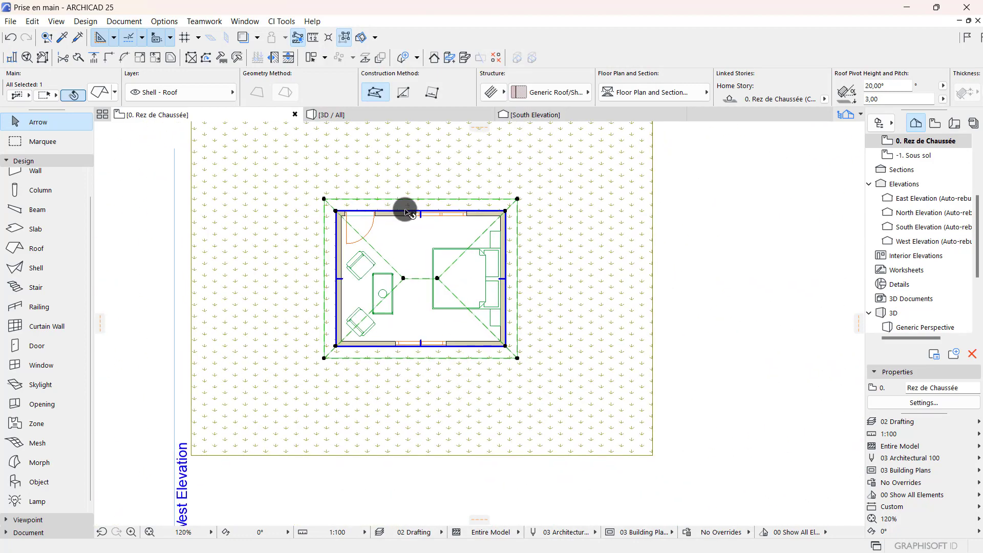
scroll(441, 209, "up", 1)
left_click(395, 115)
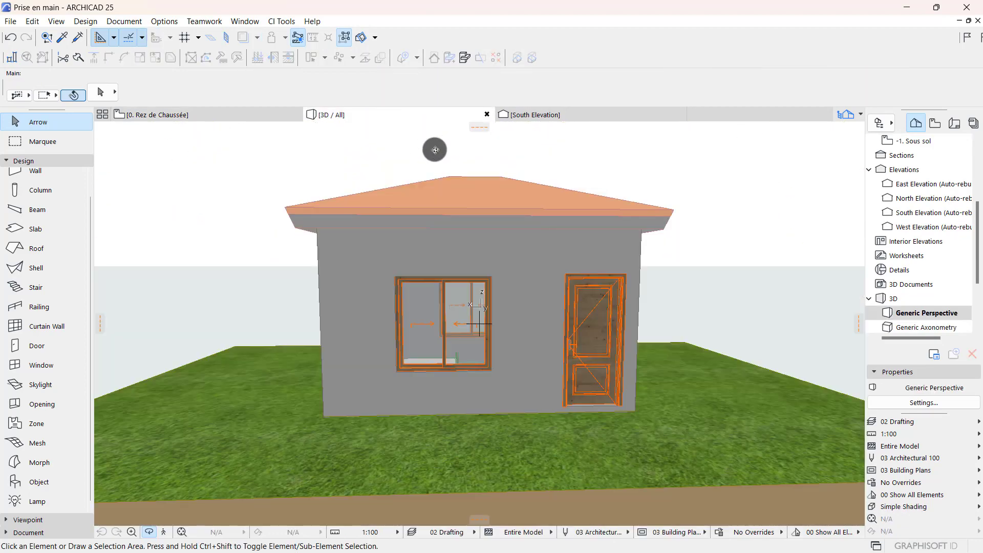
middle_click_drag(520, 230, 604, 165, "shift")
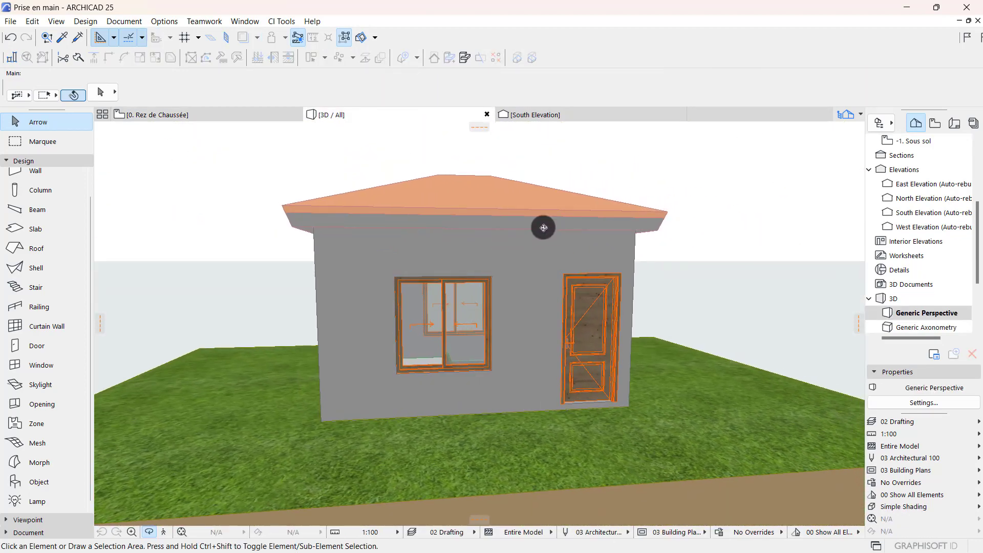
Examine the Document and Viewpoint tools, including Elevation, and the elevation markers placed around the site on the floor plan.
left_click(156, 109)
scroll(366, 220, "down", 6)
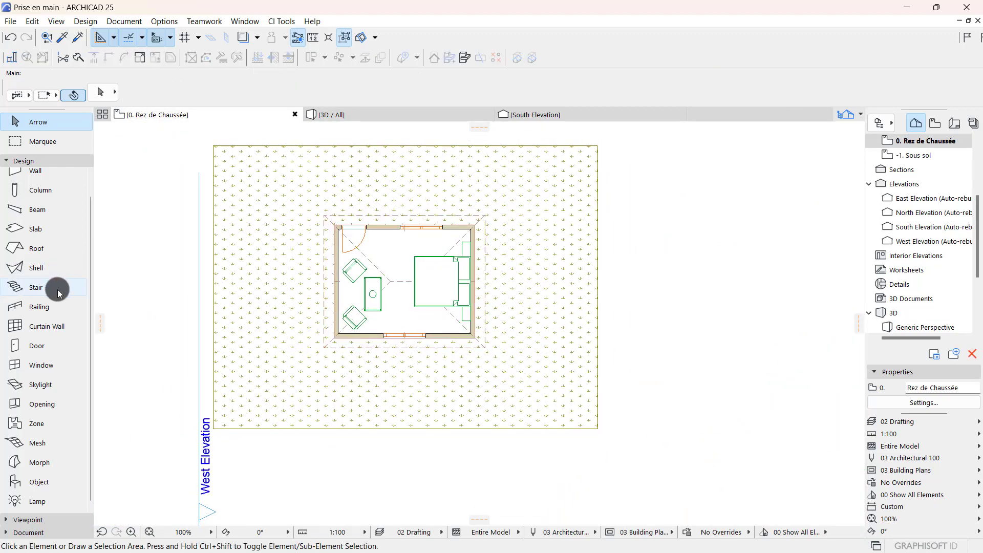
left_click(31, 532)
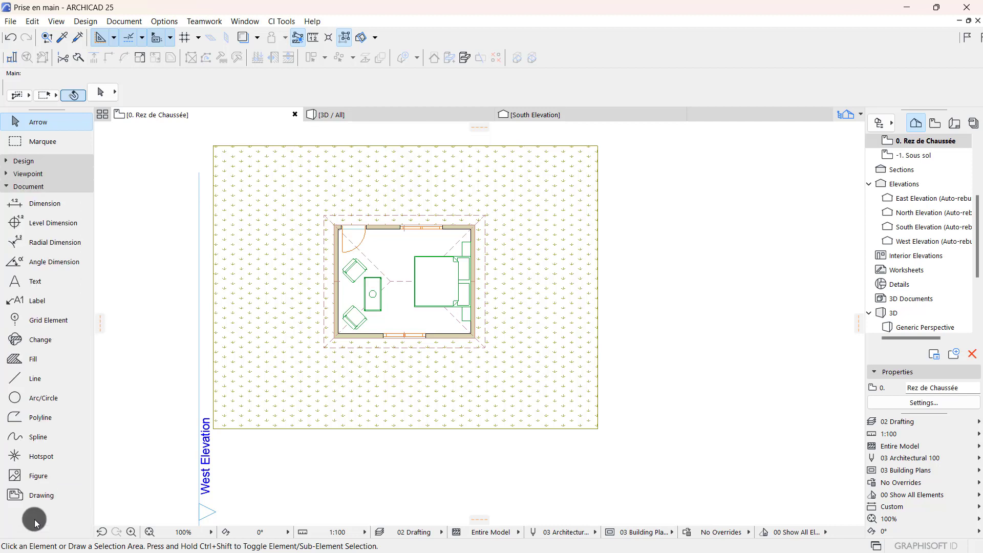
left_click(40, 173)
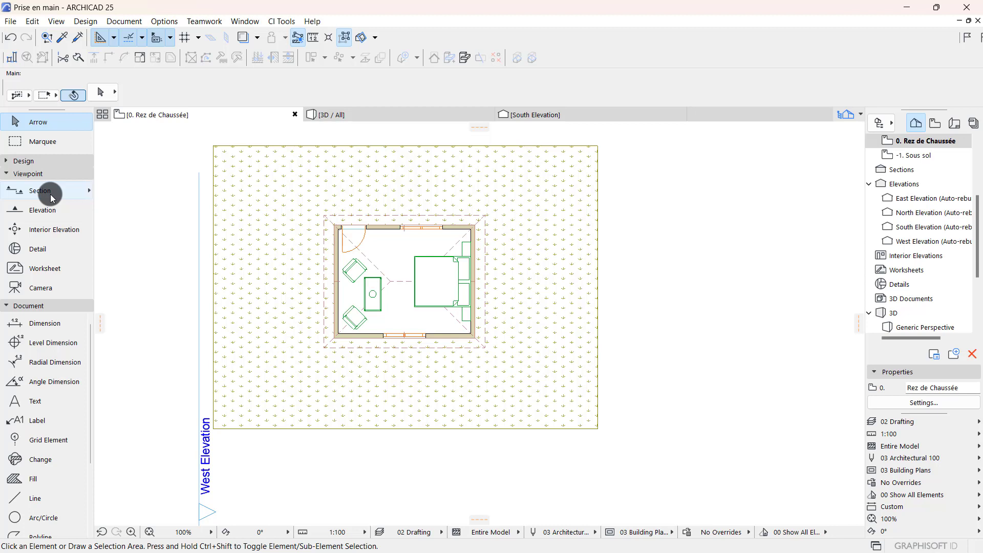
left_click(45, 211)
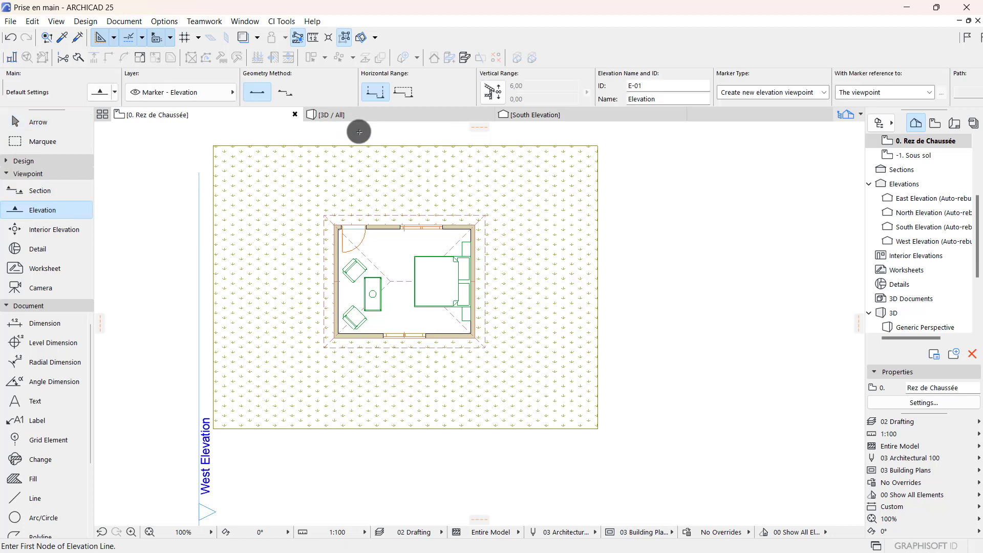
scroll(415, 250, "down", 4)
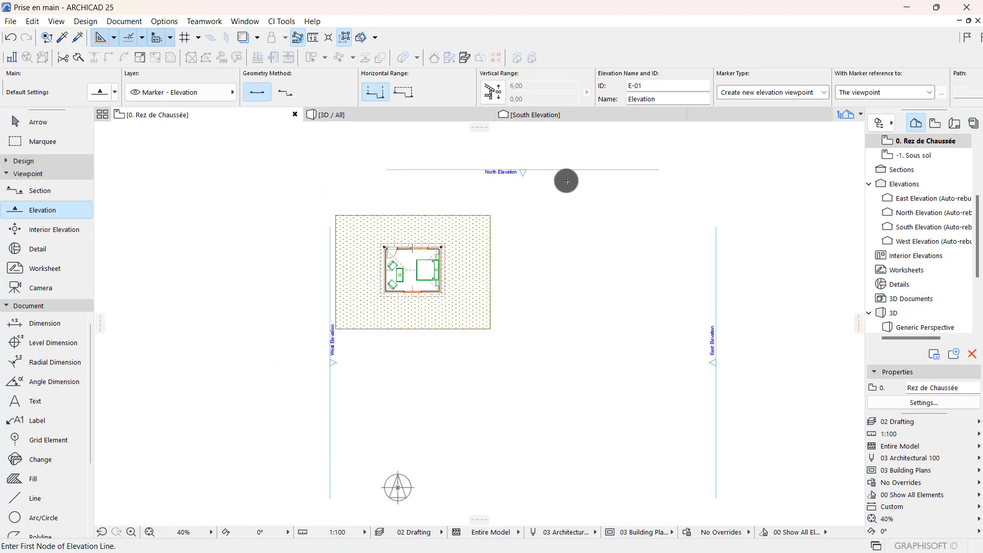
scroll(450, 193, "down", 2)
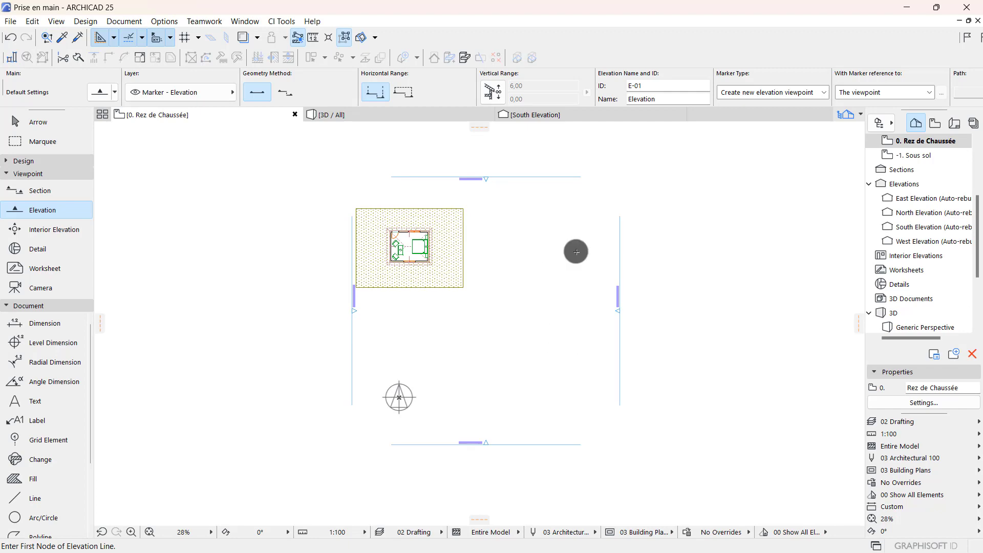
scroll(494, 161, "up", 4)
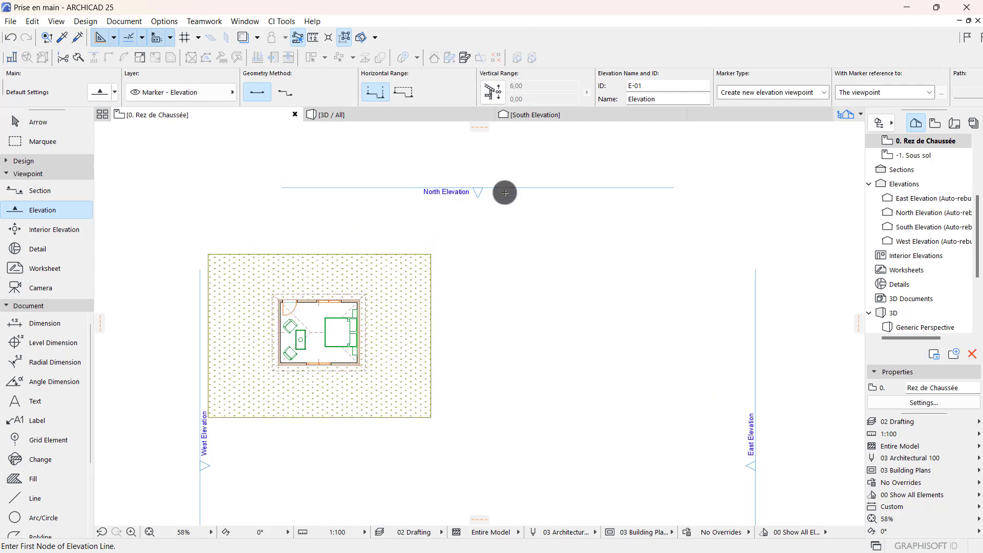
scroll(379, 173, "down", 4)
scroll(577, 294, "up", 3)
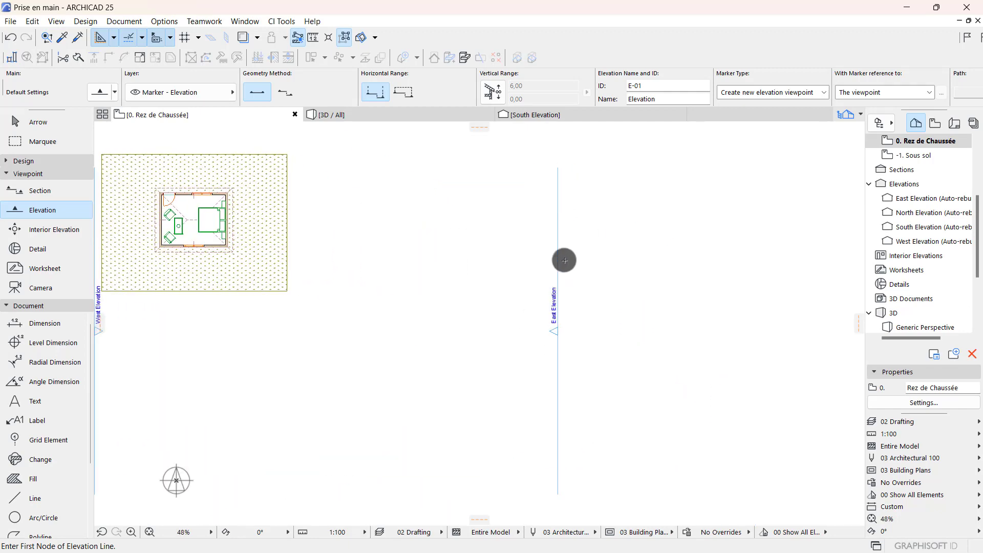
scroll(564, 256, "down", 3)
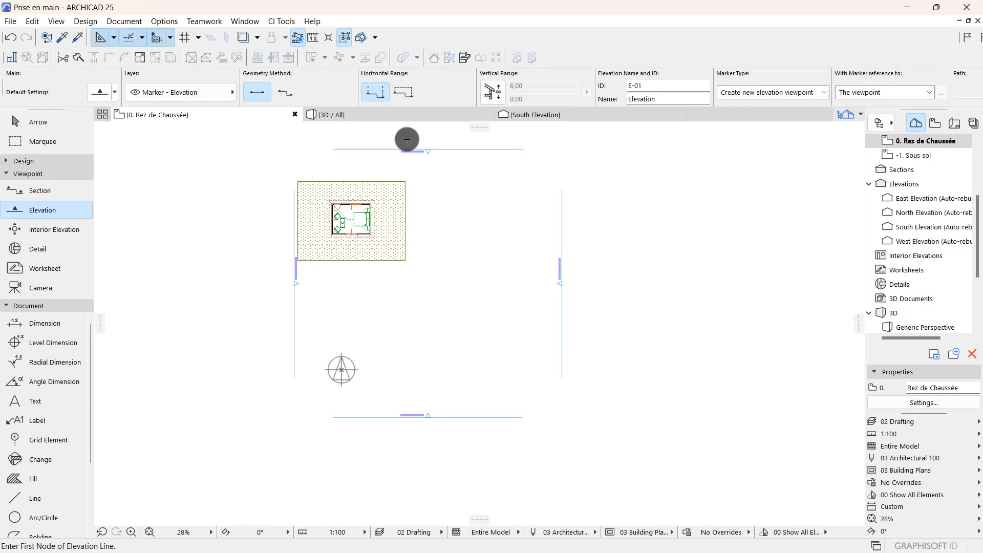
scroll(407, 139, "up", 2)
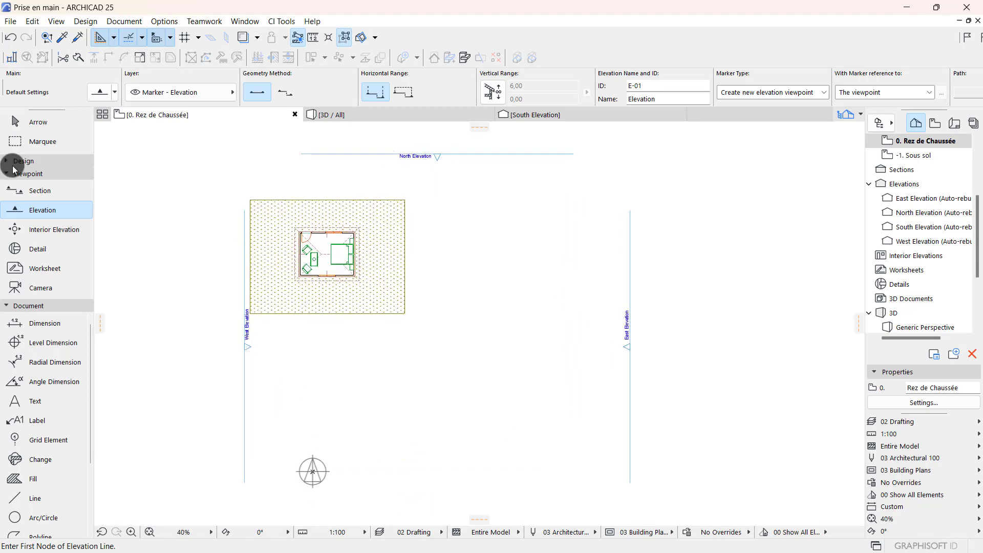
left_click(31, 122)
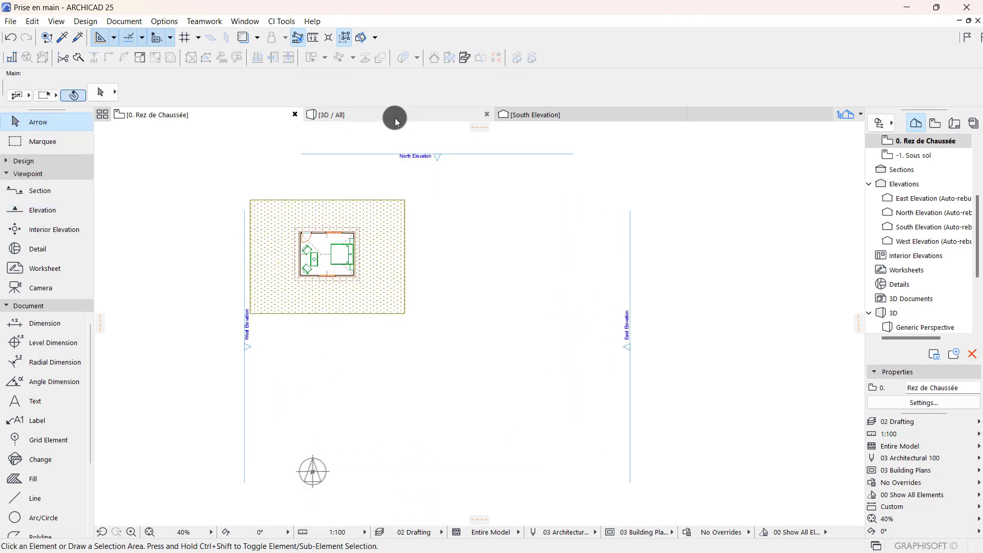
scroll(310, 227, "down", 1)
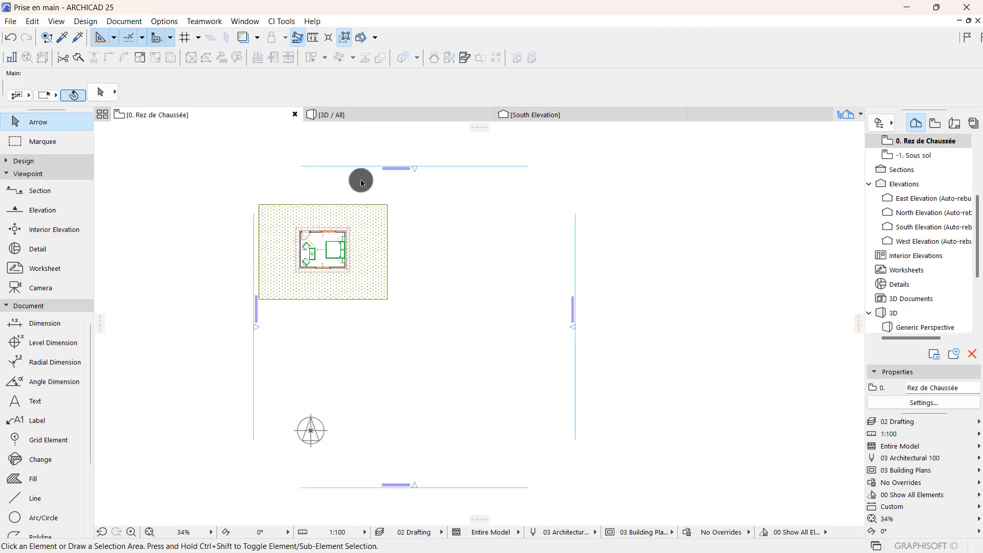
Try to move the North Elevation marker on the ground floor plan.
scroll(360, 181, "up", 3)
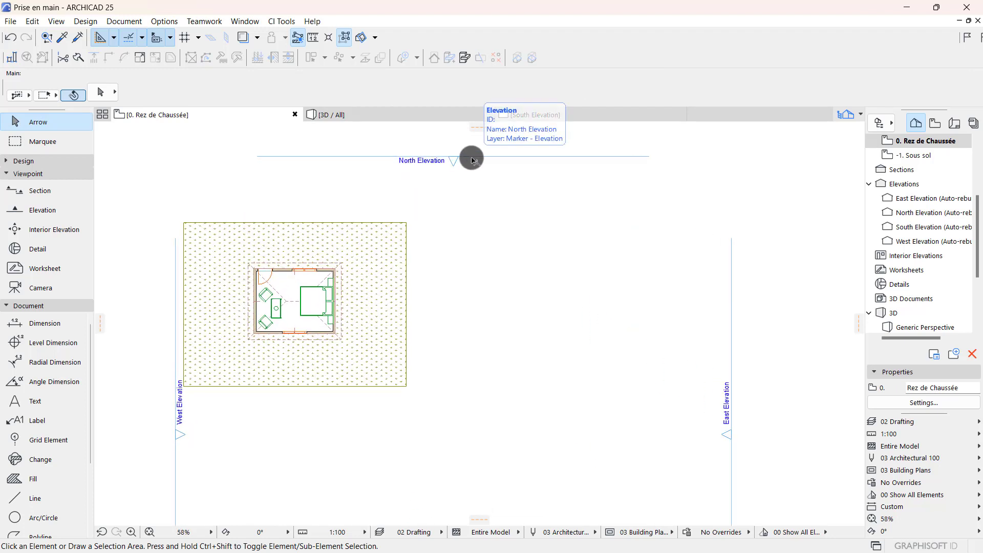
scroll(450, 208, "down", 3)
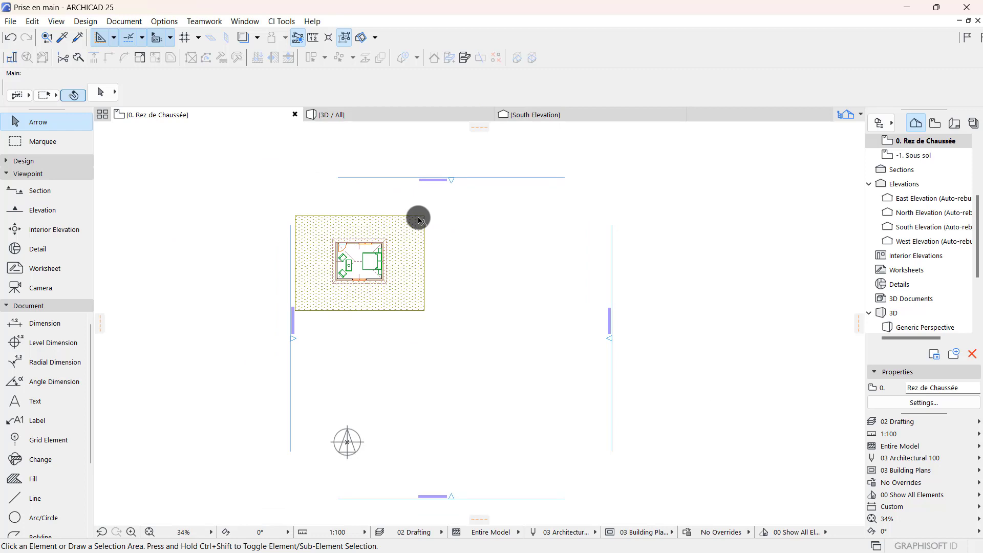
scroll(412, 165, "up", 1)
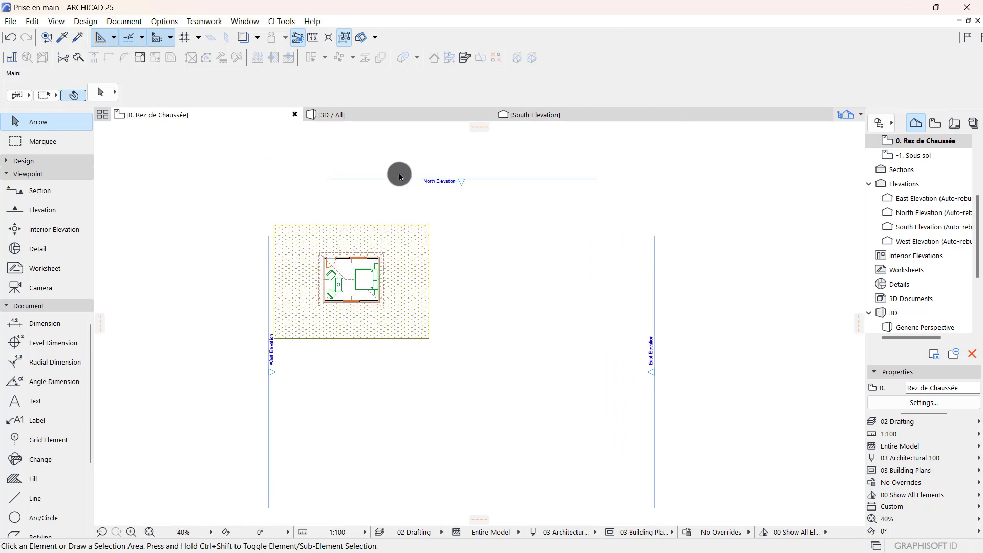
left_click(468, 180)
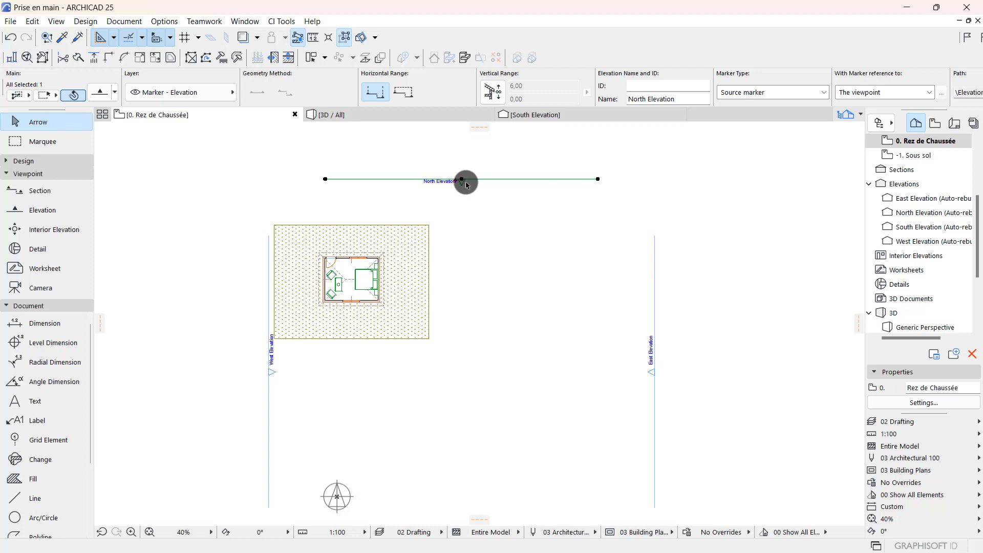
left_click(550, 276)
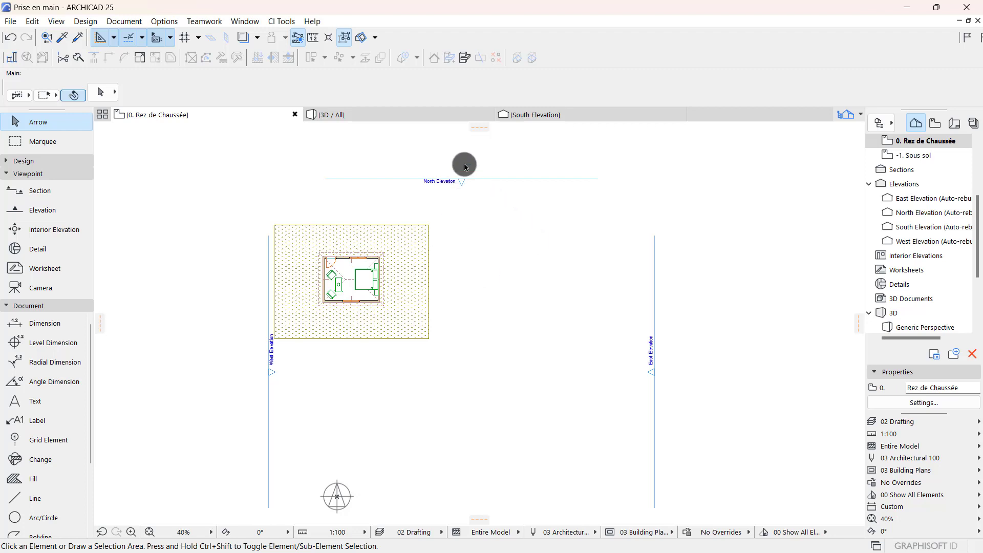
mouse_move(462, 180)
left_mouse_down()
mouse_move(425, 192)
mouse_move(463, 185)
left_mouse_up()
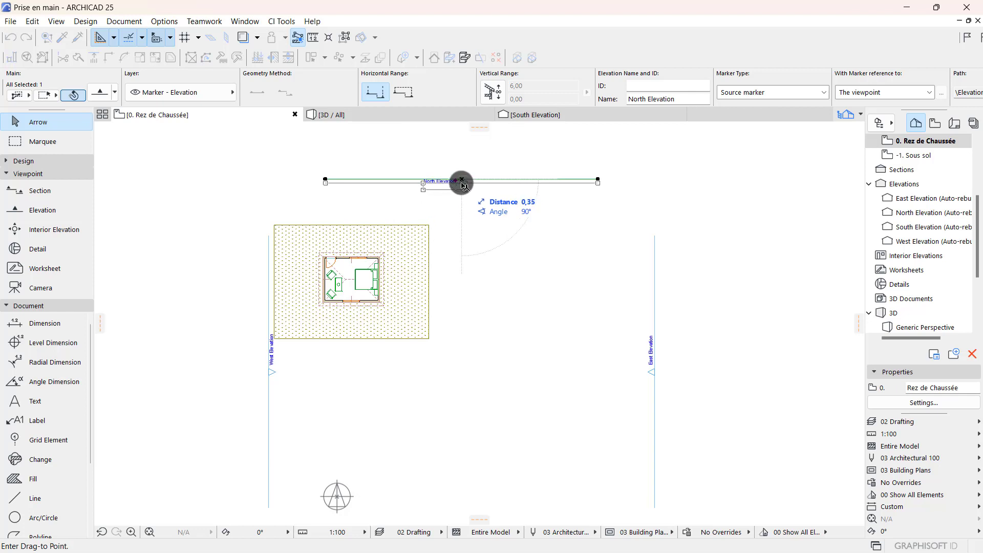
key("Escape")
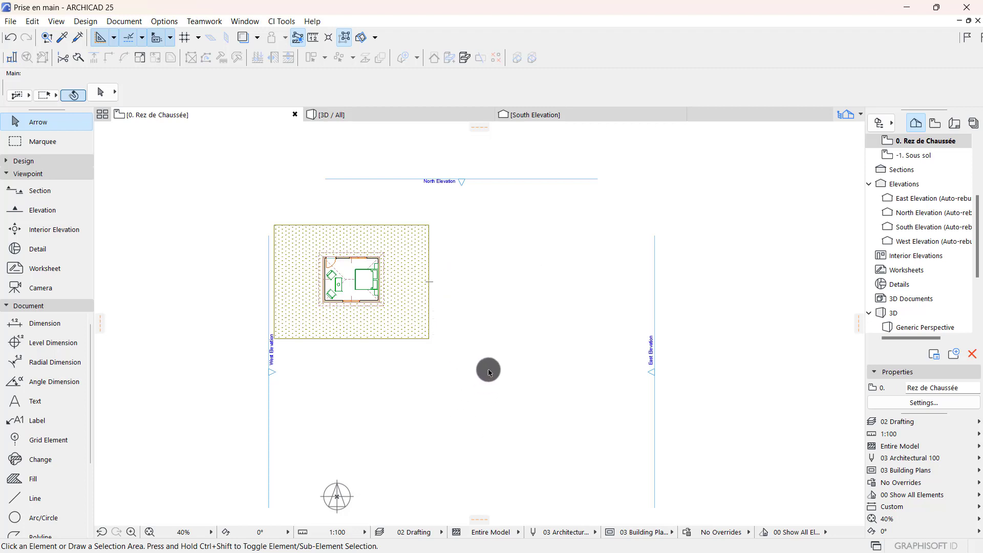
Move the whole house with its terrain, roof and furniture to the centre of the area enclosed by the four elevation markers.
left_click(499, 395)
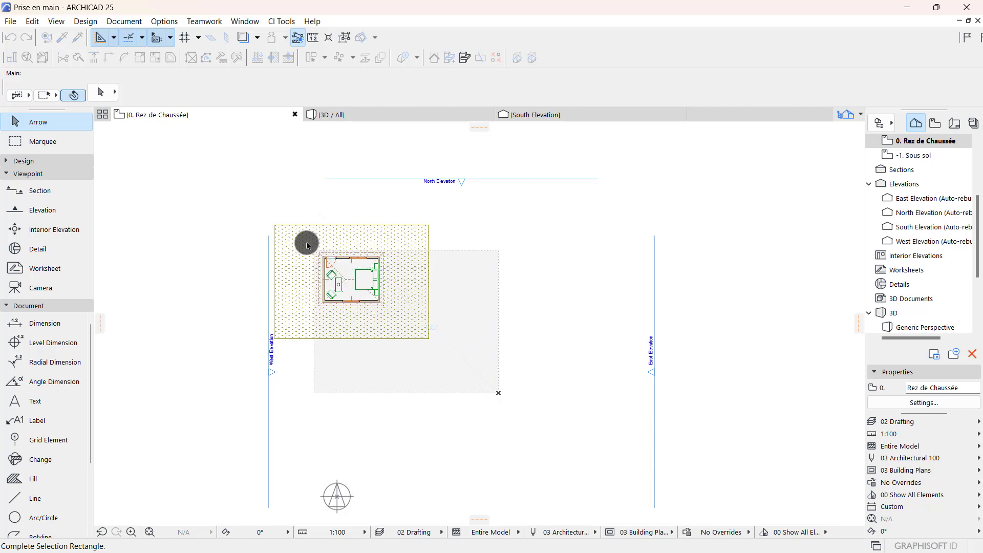
left_click(276, 215)
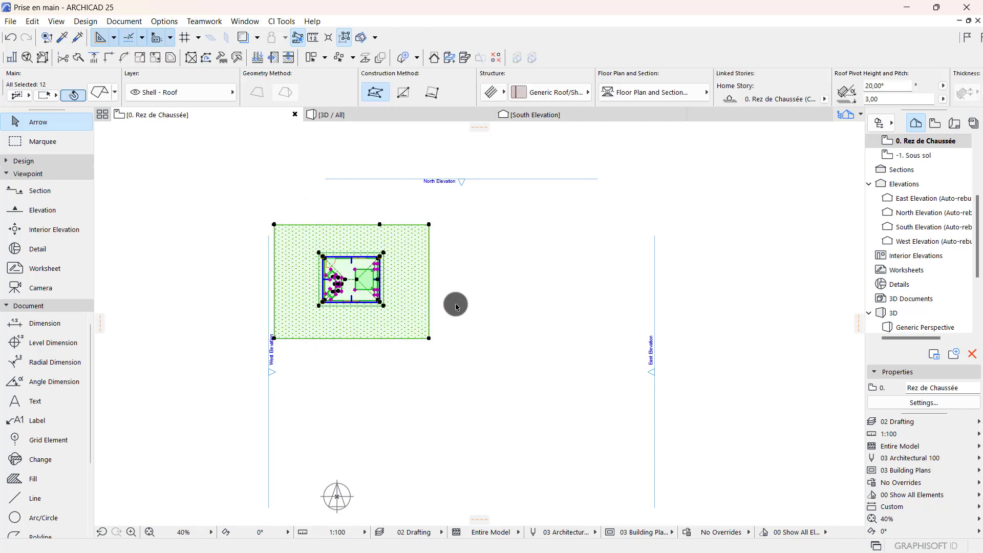
right_click(398, 272)
mouse_move(470, 359)
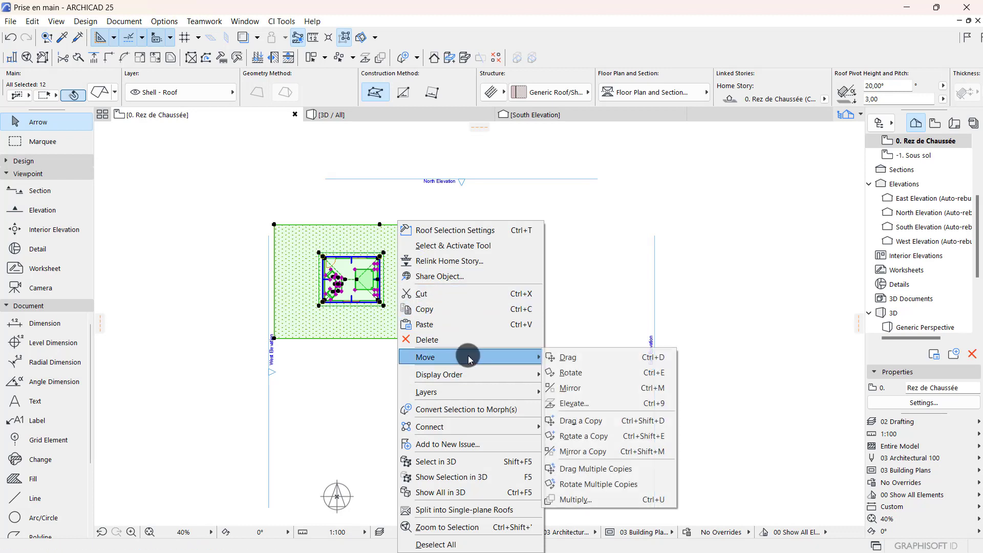
left_click(566, 356)
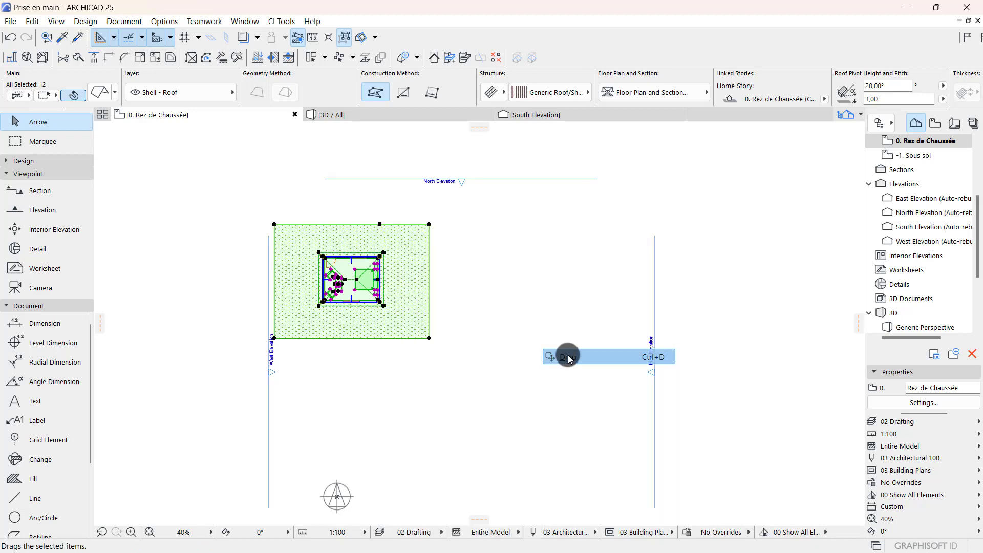
left_click(352, 281)
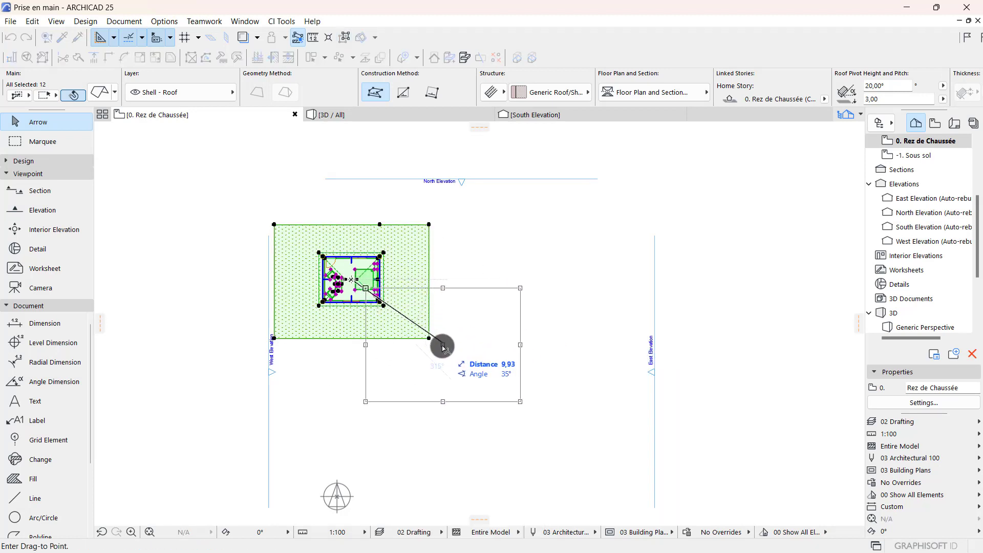
left_click(452, 353)
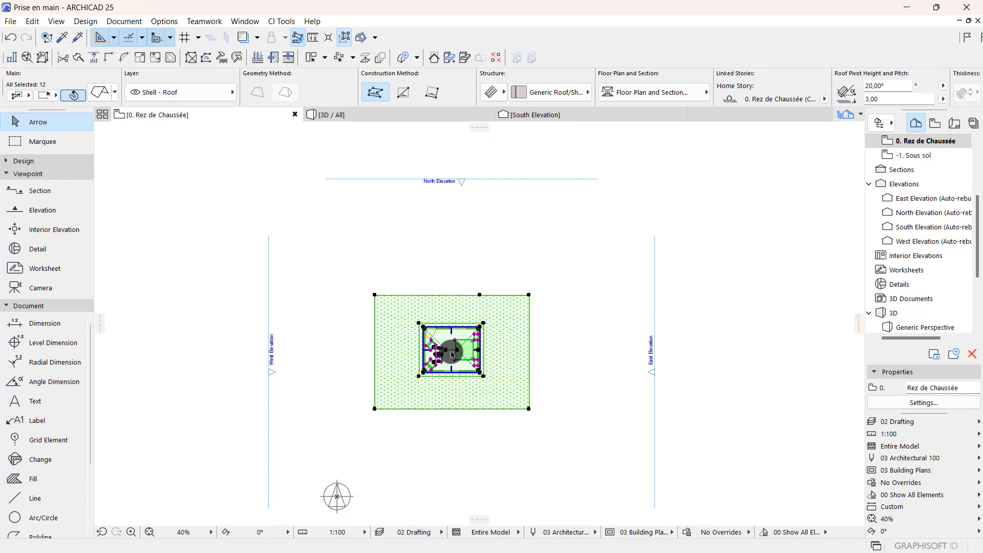
left_click(514, 266)
Check the house's position among the elevation markers and inspect the facade in the North Elevation.
scroll(449, 276, "down", 2)
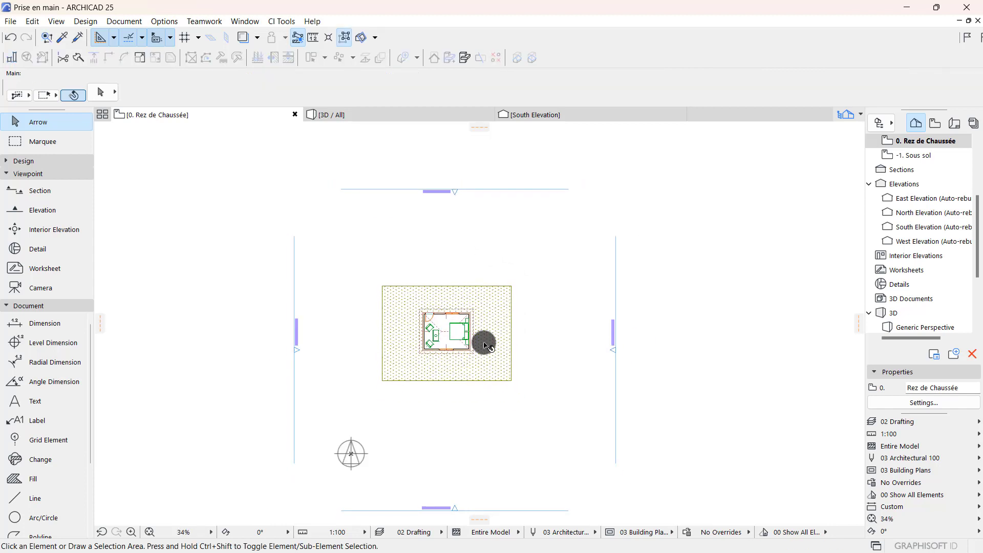
scroll(341, 176, "down", 2)
scroll(341, 176, "down", 3)
scroll(373, 229, "up", 3)
scroll(393, 325, "down", 2)
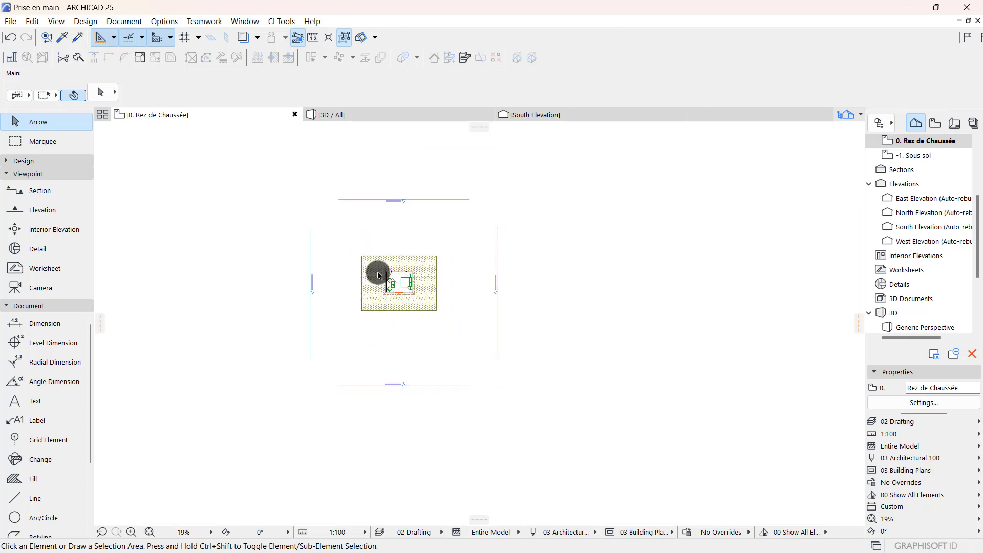
scroll(375, 201, "up", 2)
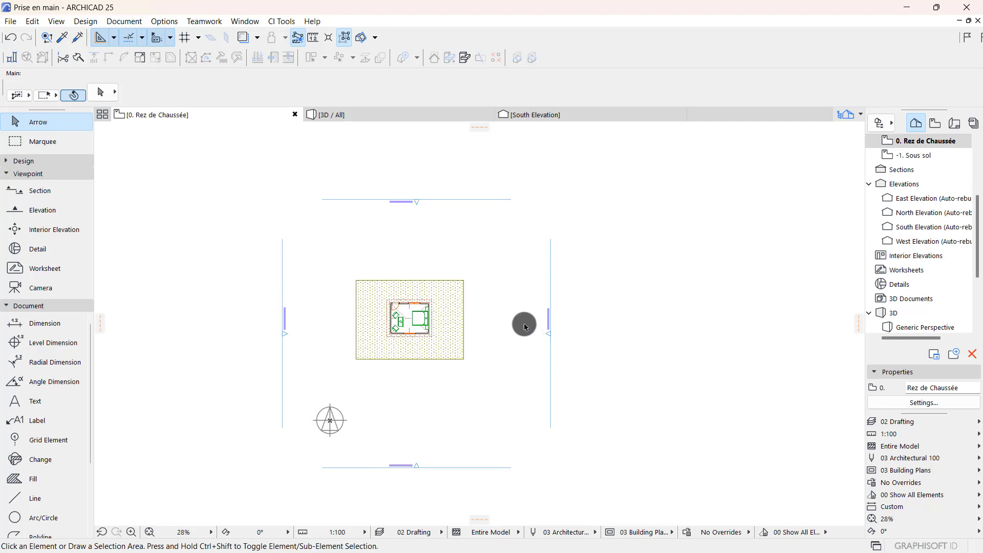
scroll(399, 205, "up", 5)
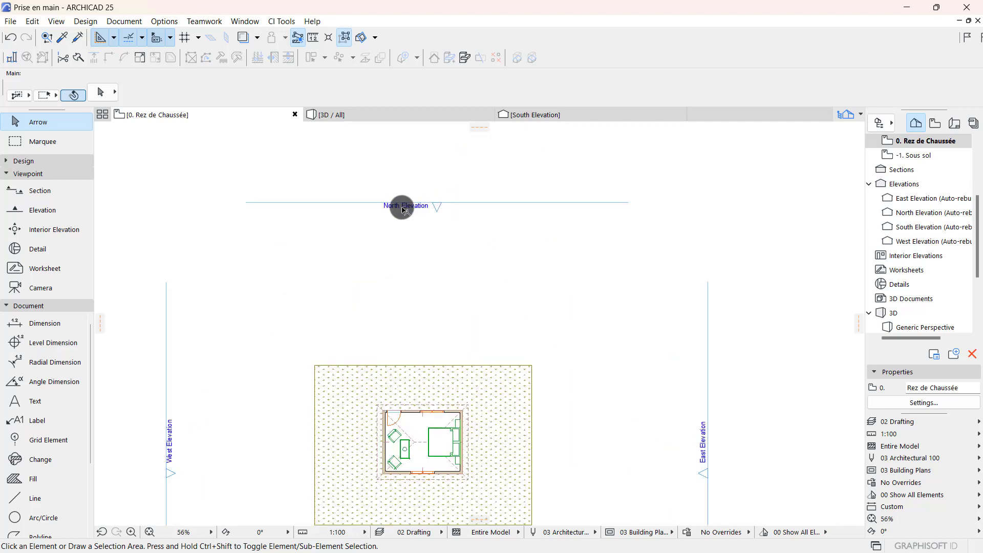
scroll(398, 206, "down", 3)
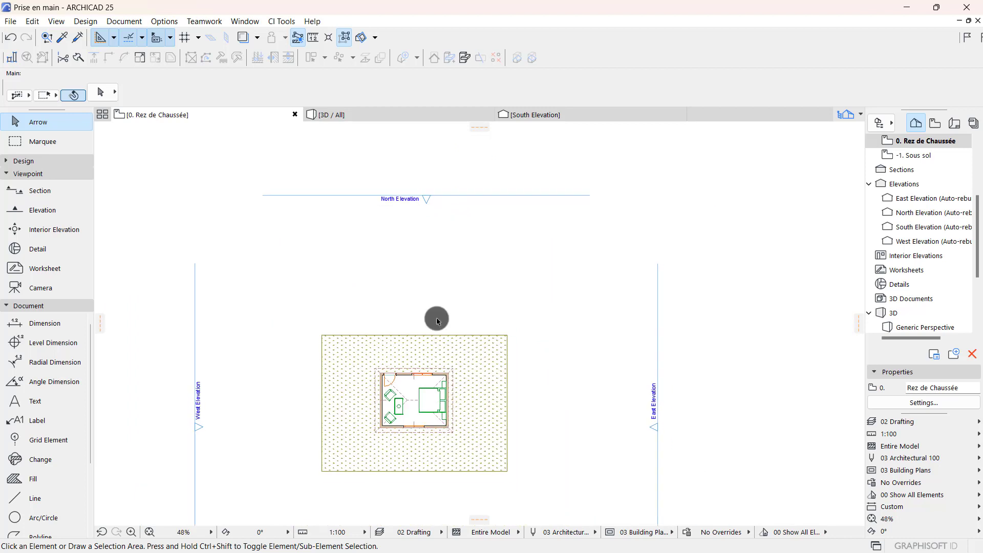
double_click(915, 213)
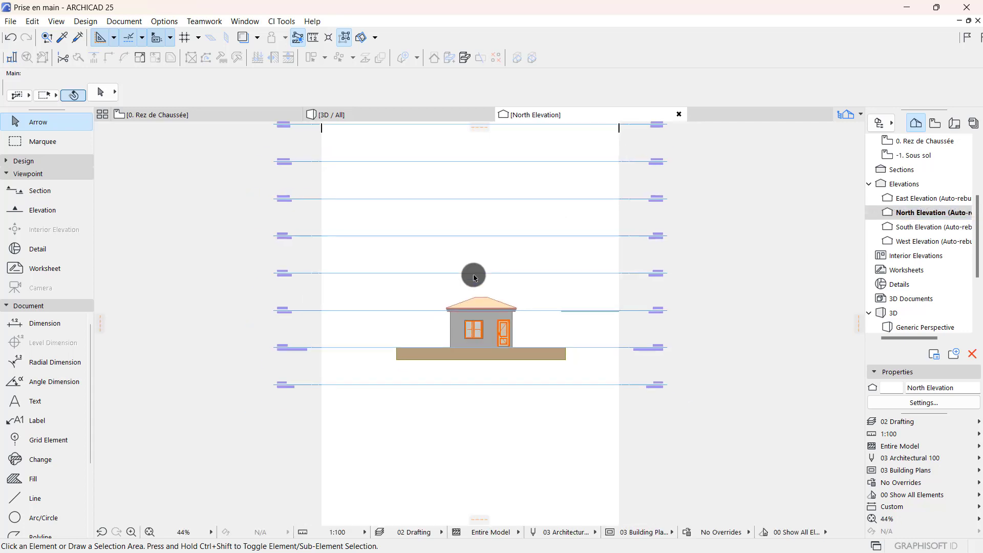
scroll(473, 277, "up", 5)
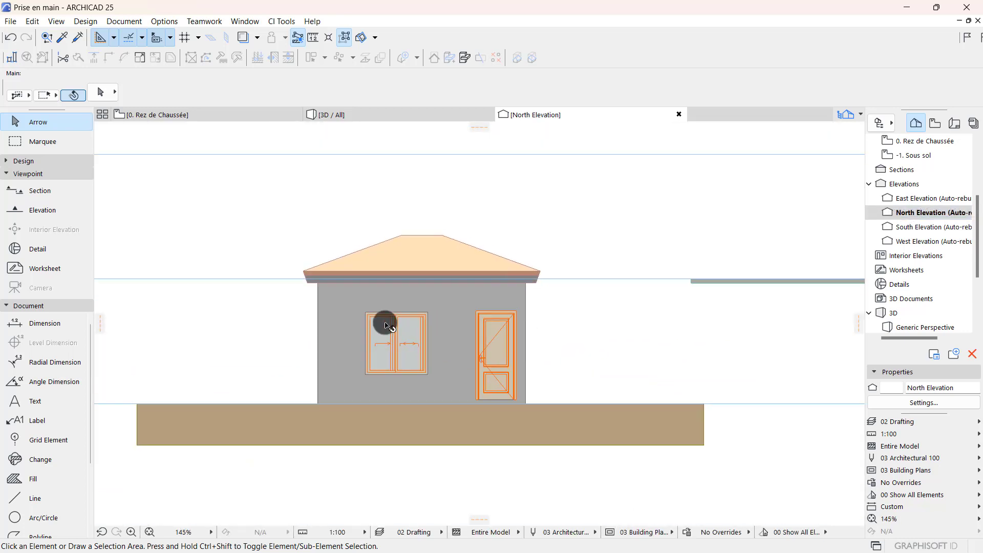
scroll(386, 322, "down", 3)
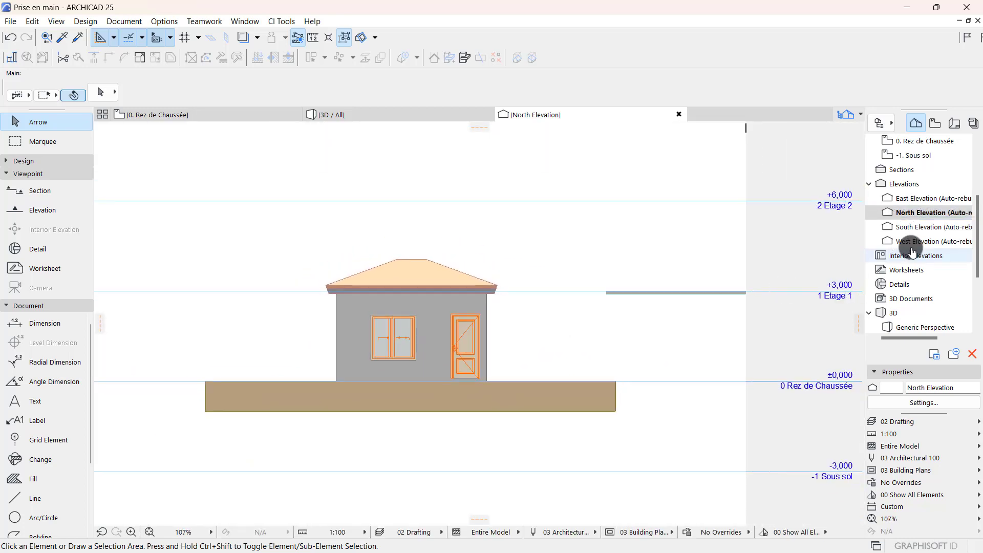
Compare the ground floor plan's east and south markers with the East Elevation and South Elevation views.
left_click(201, 116)
scroll(358, 324, "up", 2)
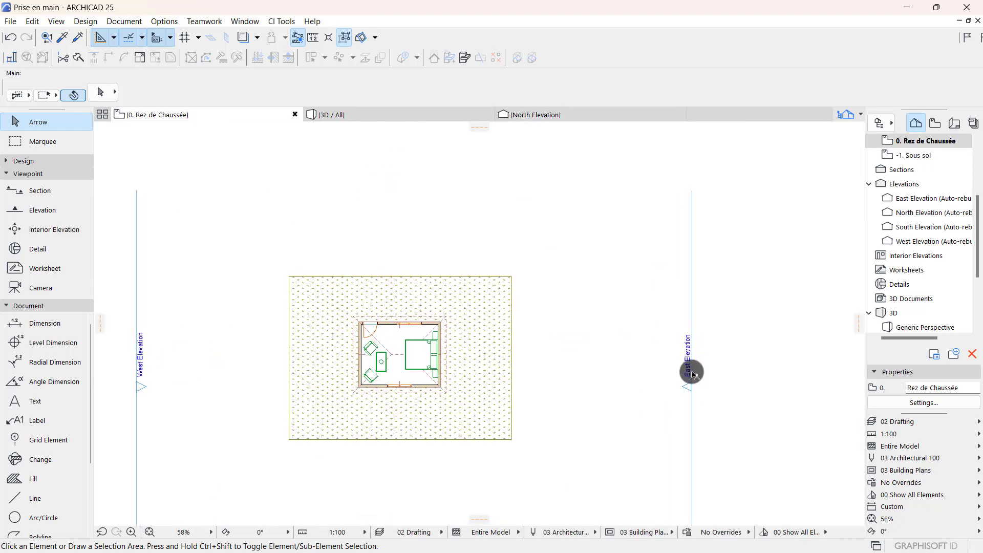
double_click(924, 203)
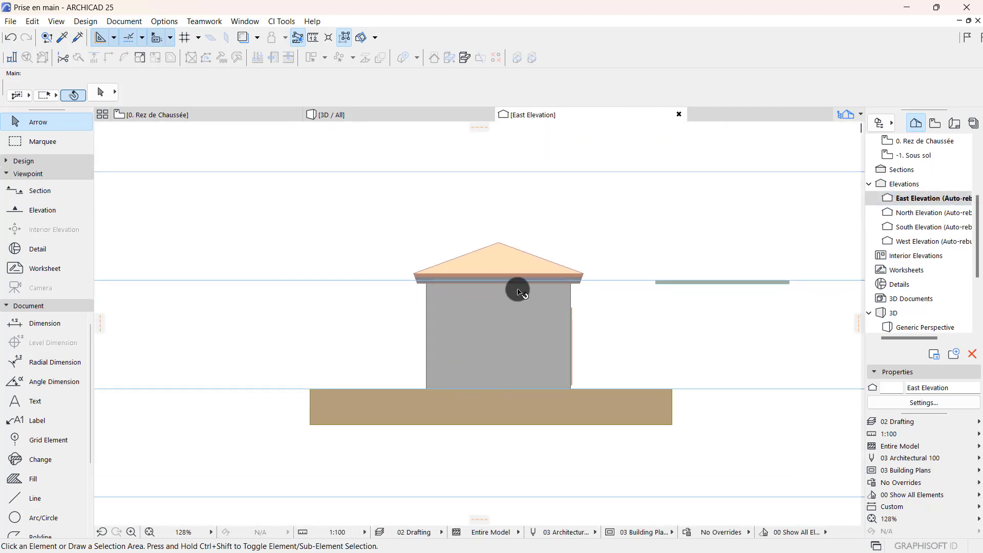
left_click(169, 113)
scroll(387, 439, "down", 3)
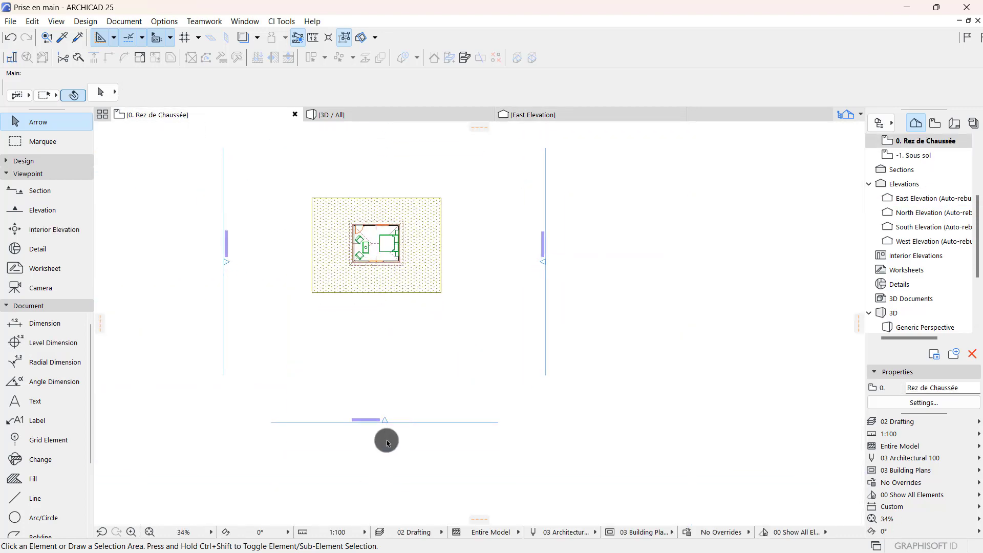
double_click(918, 226)
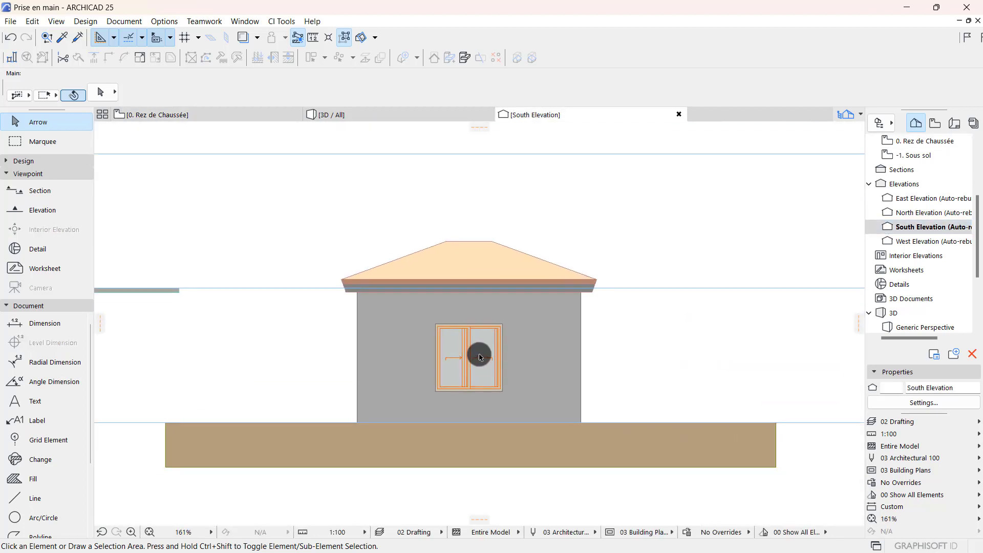
Inspect the facade in the West Elevation and return to the ground floor plan.
left_click(219, 114)
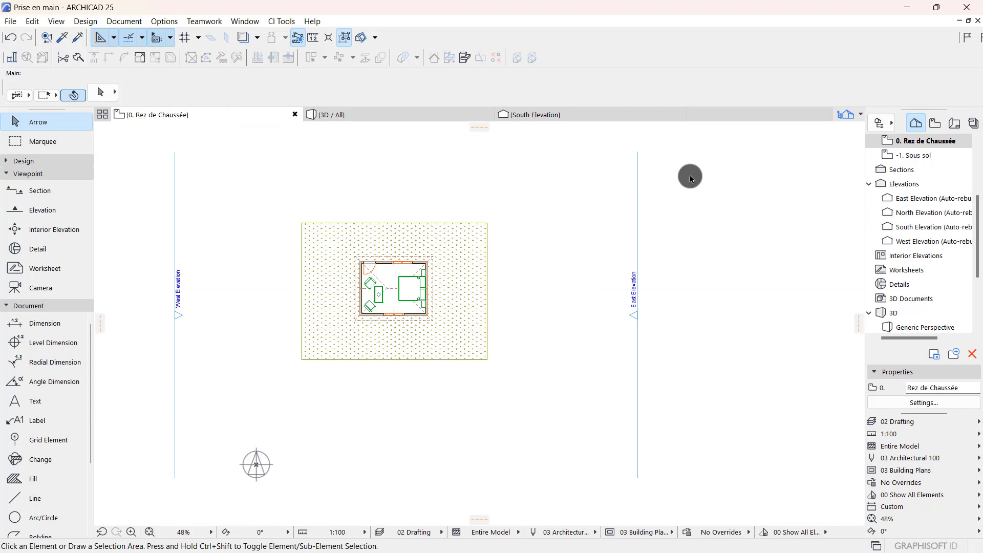
double_click(939, 243)
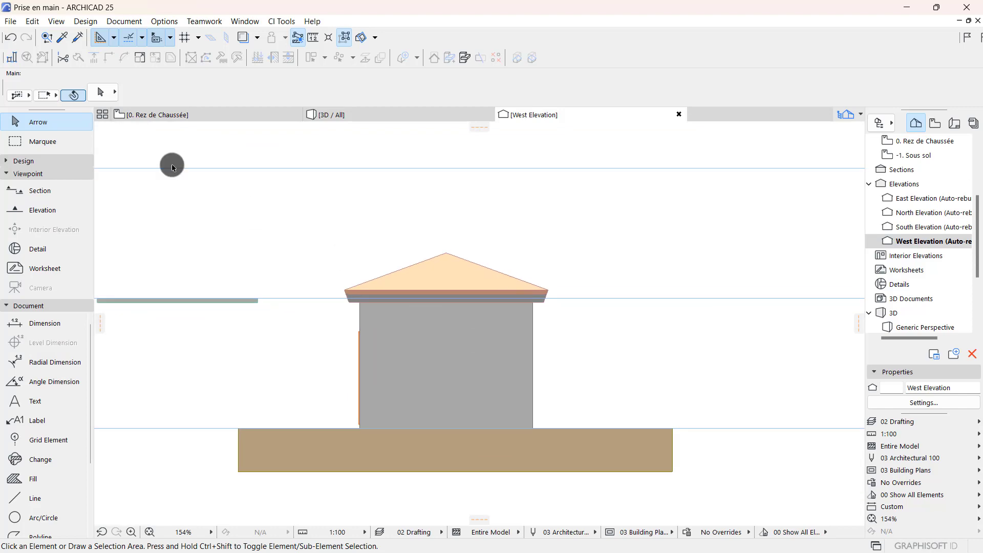
left_click(148, 115)
scroll(491, 280, "down", 3)
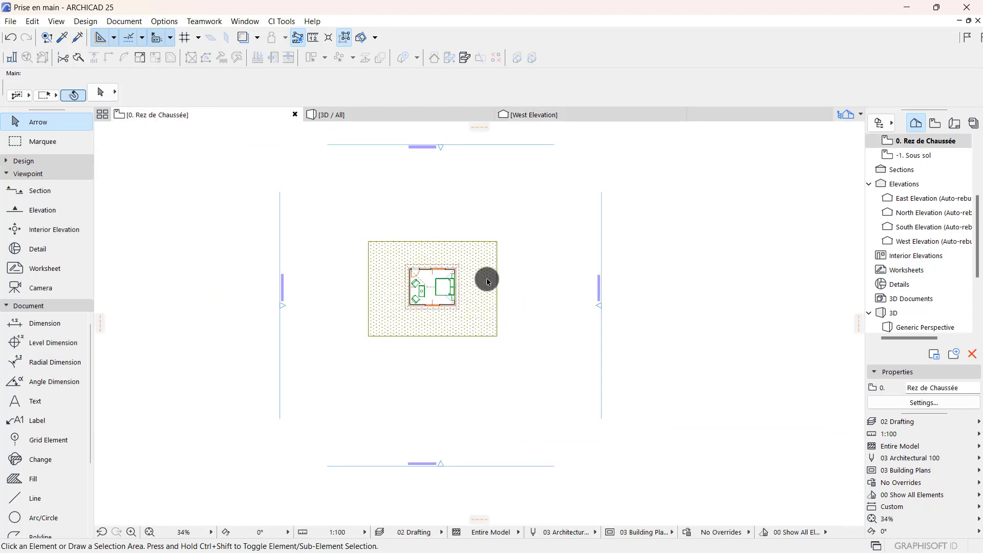
Draw a straight horizontal section line through the middle of the house, extending past both side walls and looking toward the door wall.
scroll(489, 221, "up", 5)
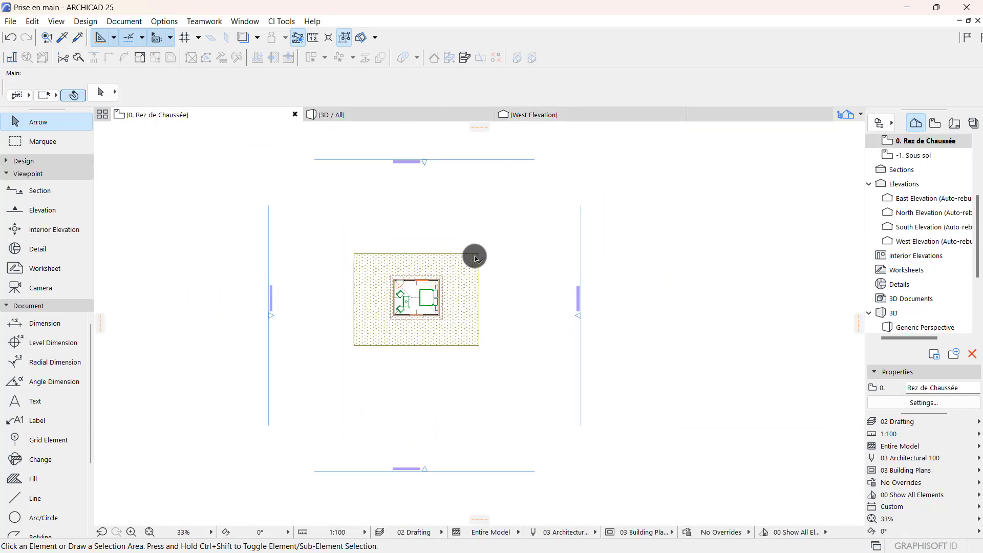
scroll(421, 296, "up", 2)
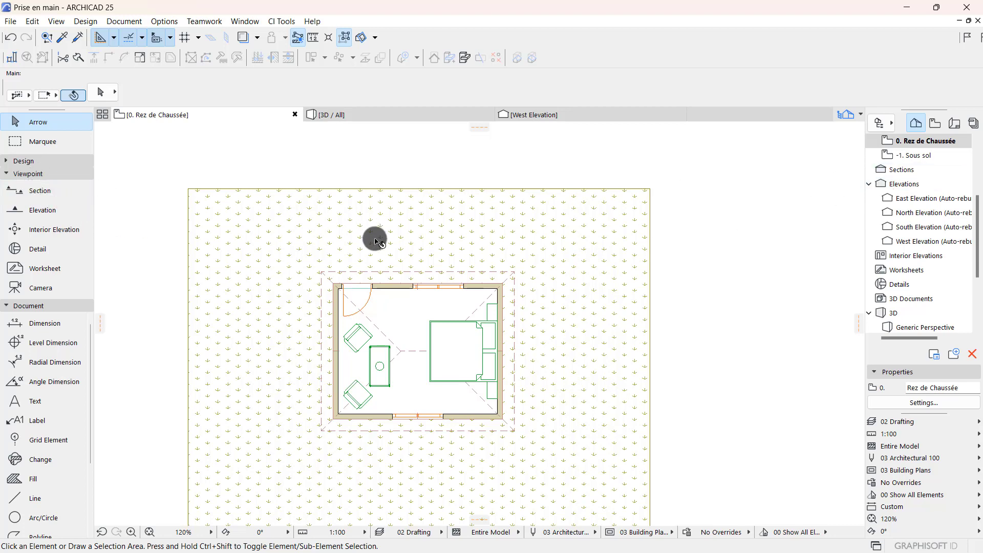
scroll(379, 245, "down", 2)
scroll(321, 256, "up", 2)
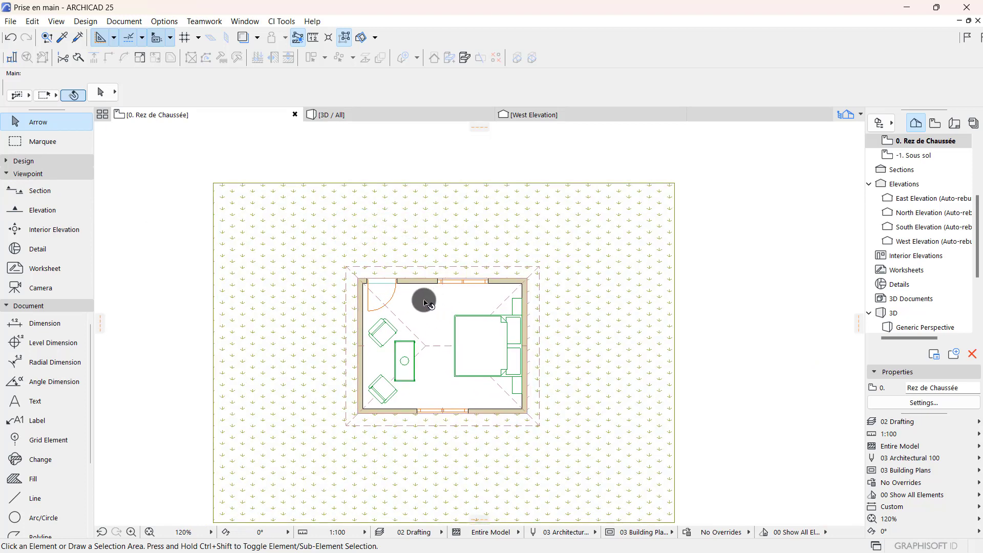
left_click(16, 194)
scroll(433, 343, "up", 2)
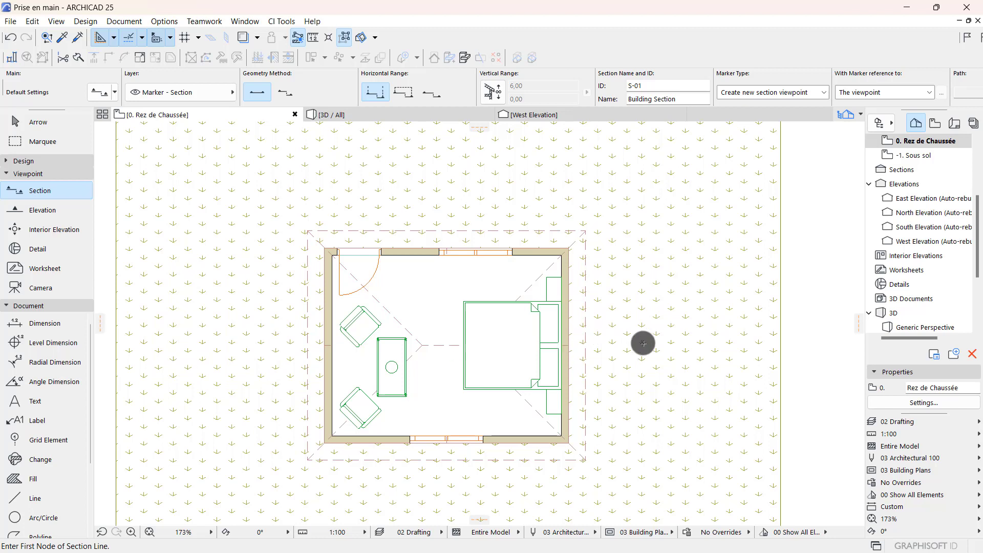
left_click(679, 340)
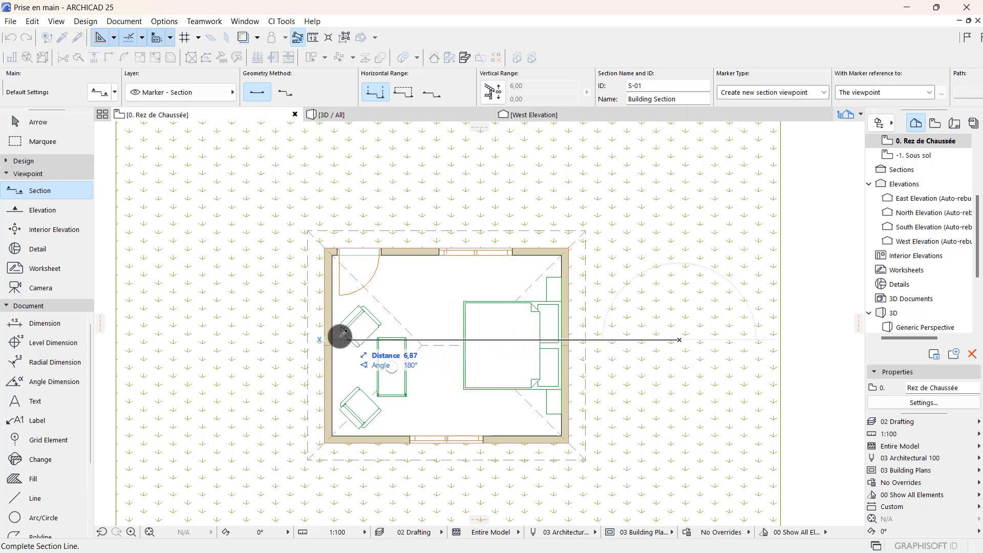
left_click(221, 339)
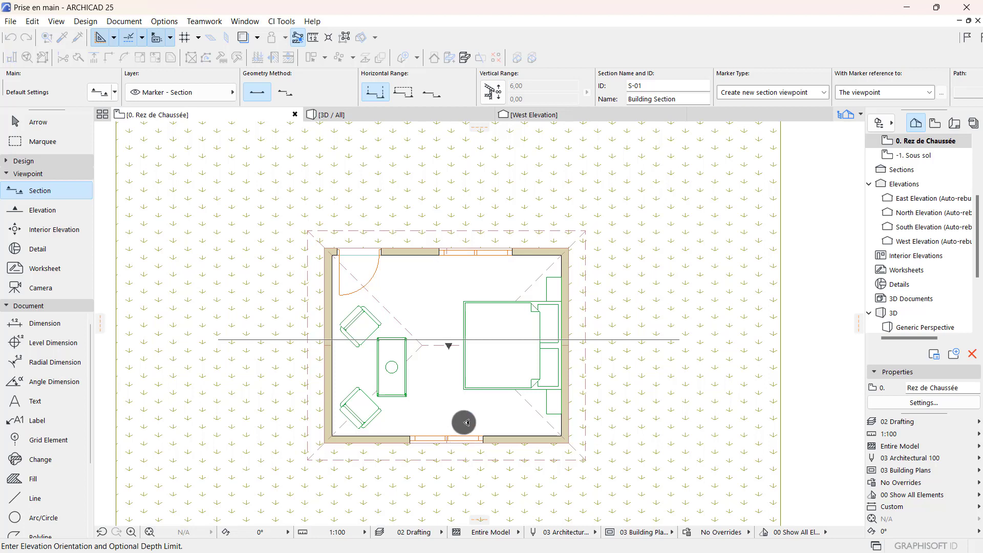
left_click(446, 275)
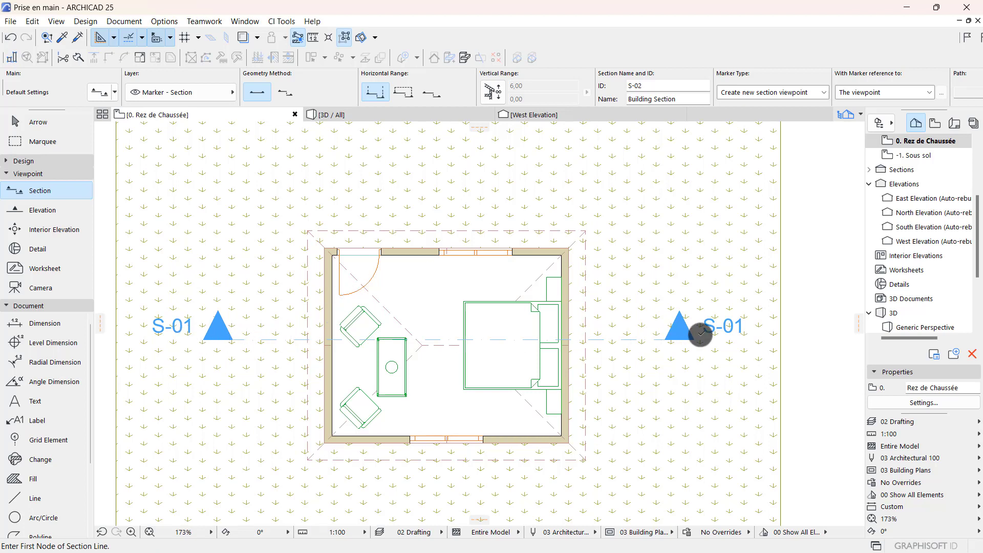
Open the new building section, inspect its cut walls, door, window and furniture, and return to the ground floor plan.
left_click(869, 169)
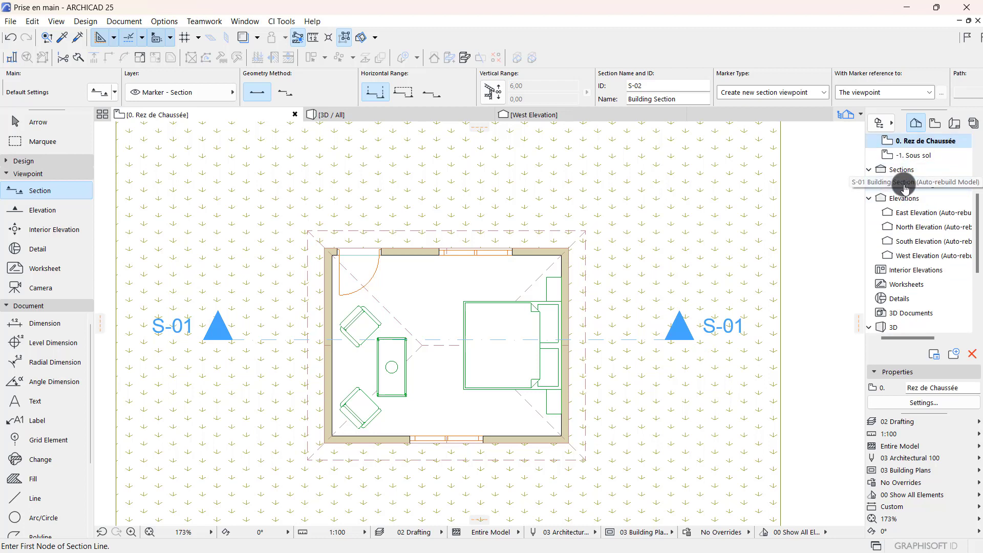
double_click(904, 185)
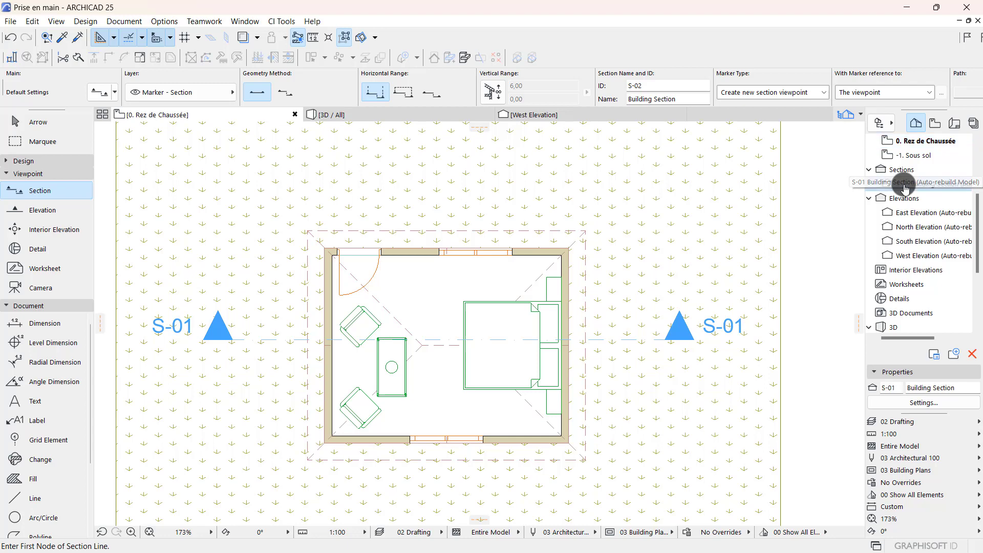
scroll(454, 476, "up", 7)
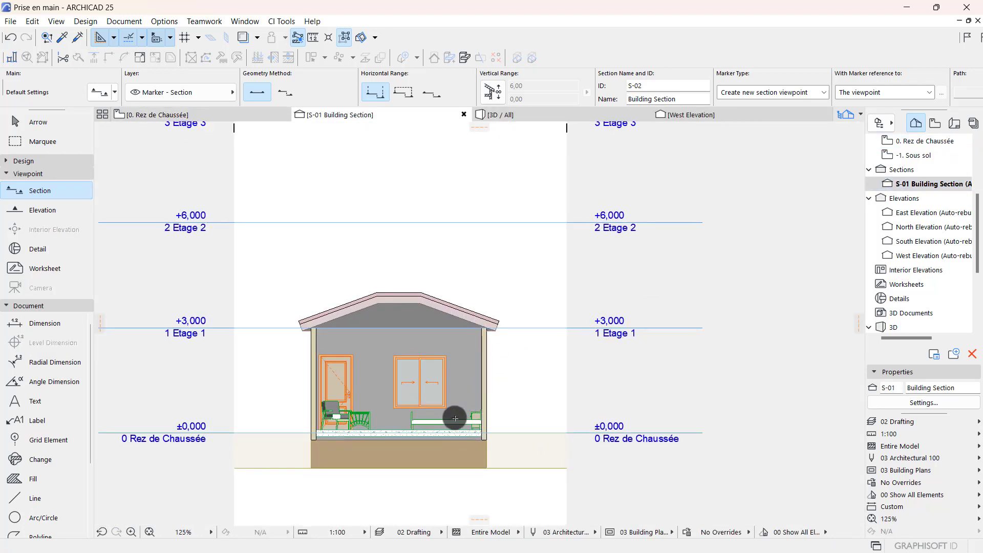
scroll(241, 418, "up", 4)
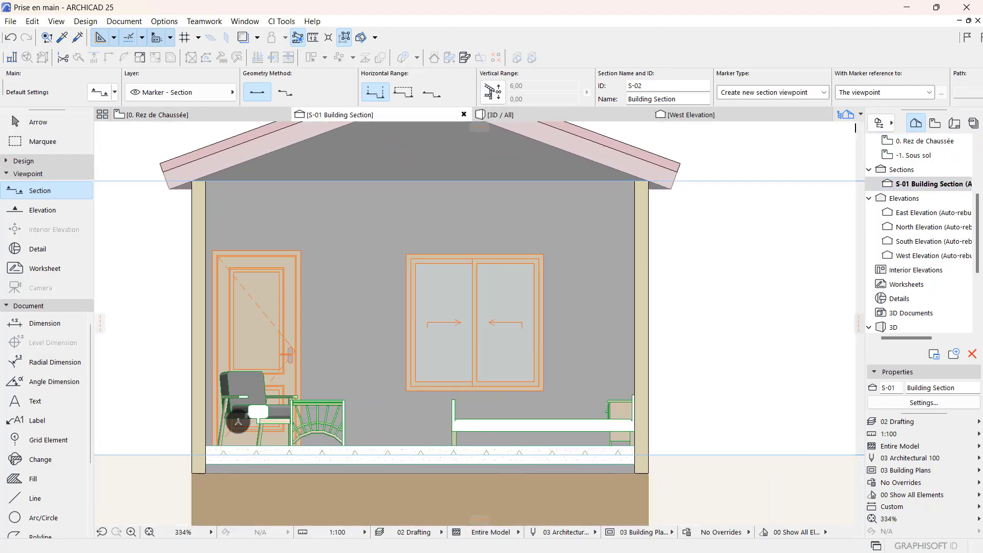
scroll(266, 313, "down", 1)
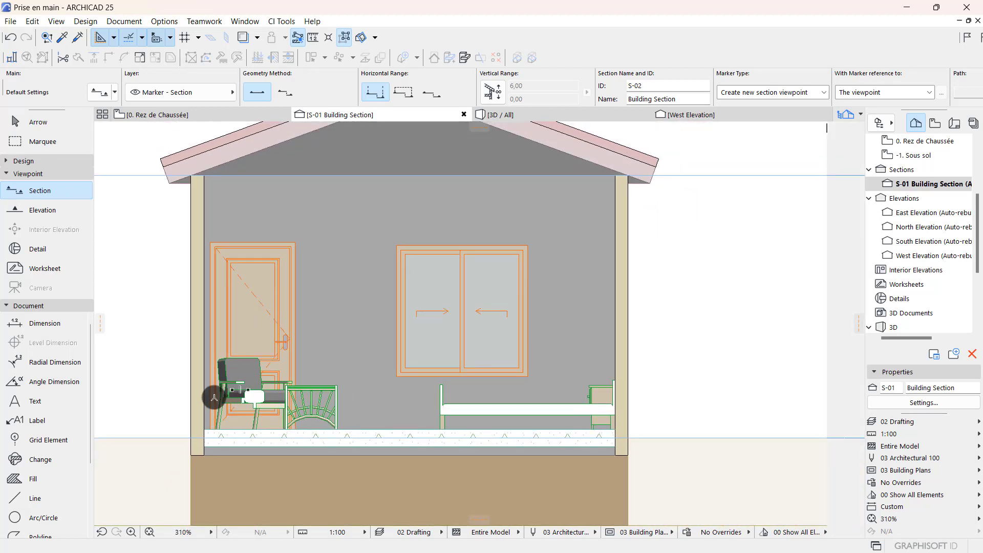
scroll(218, 398, "up", 3)
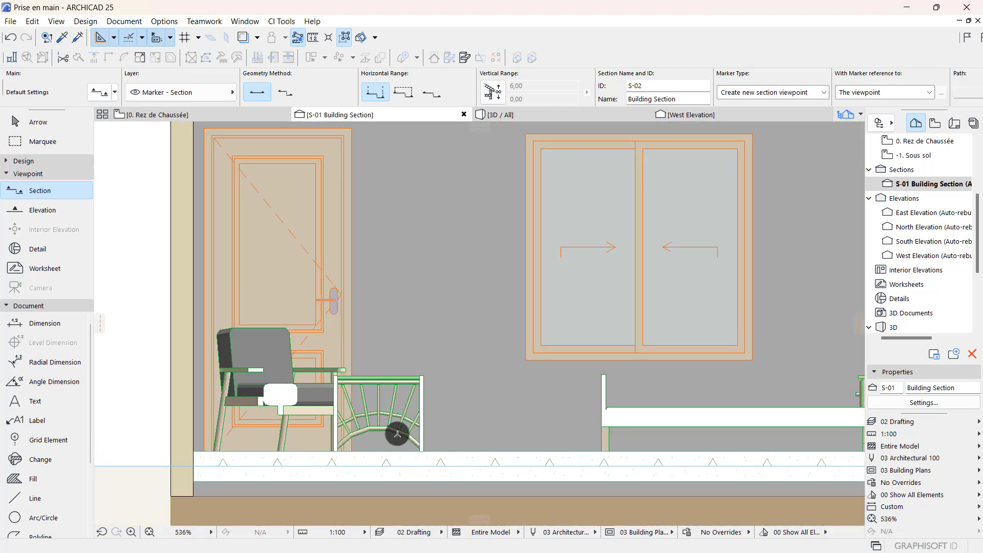
scroll(397, 434, "down", 3)
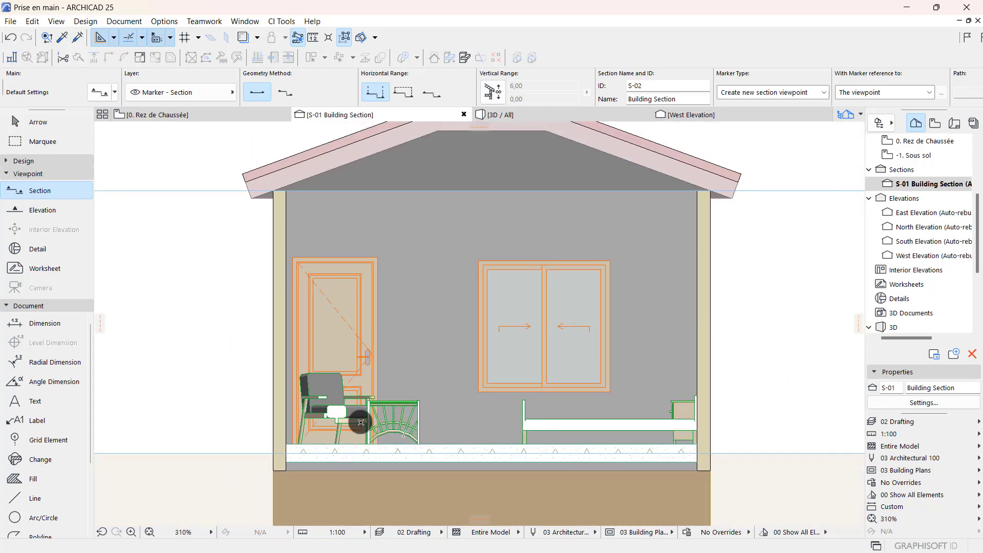
left_click(167, 116)
scroll(283, 256, "down", 3)
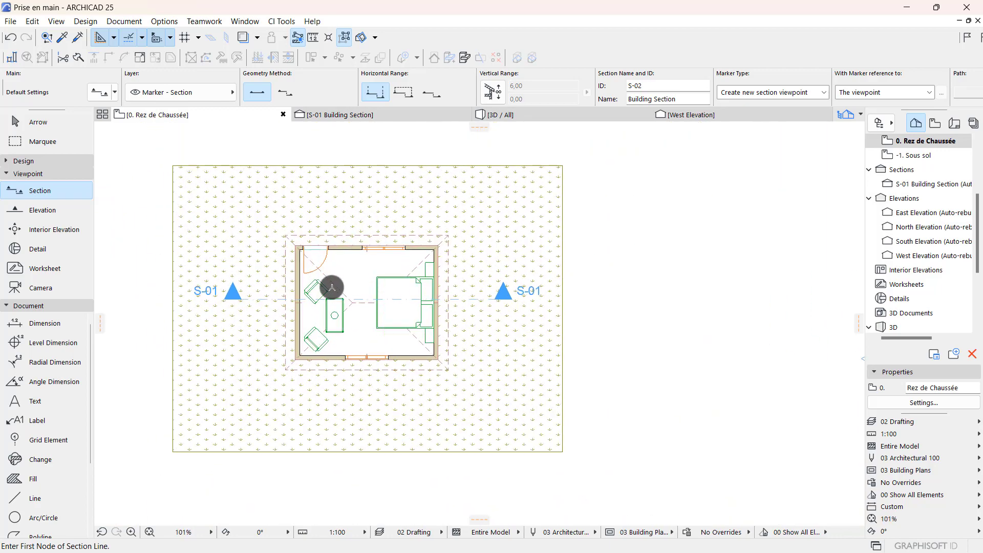
scroll(332, 288, "up", 3)
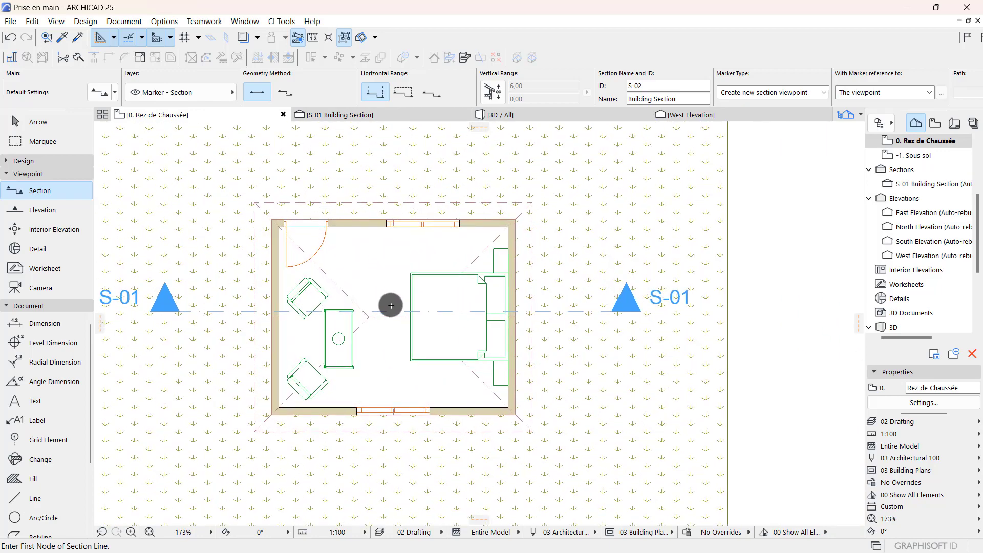
Delete the stray slab floating beside the terrain in the 3D view.
left_click(502, 114)
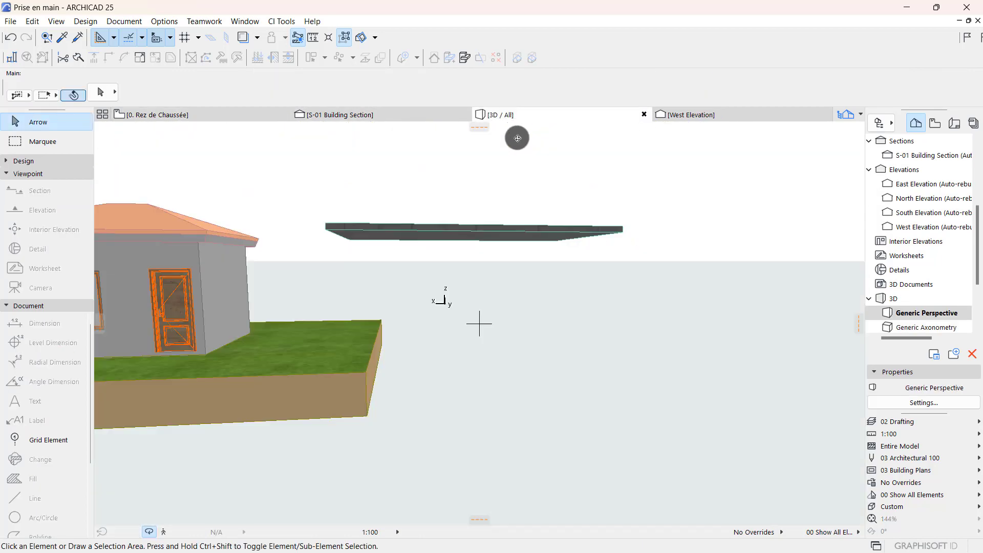
left_click_drag(517, 138, 630, 319)
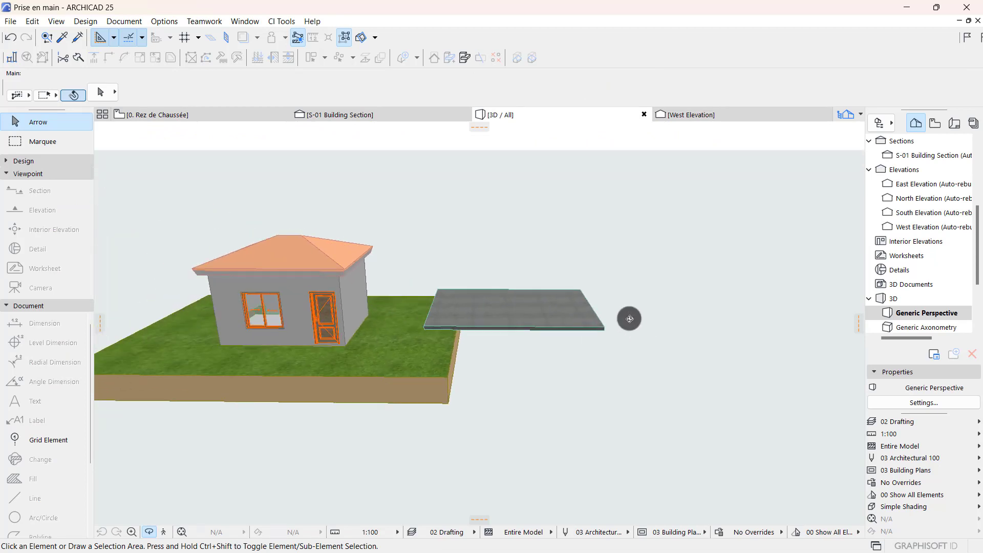
scroll(271, 237, "up", 1)
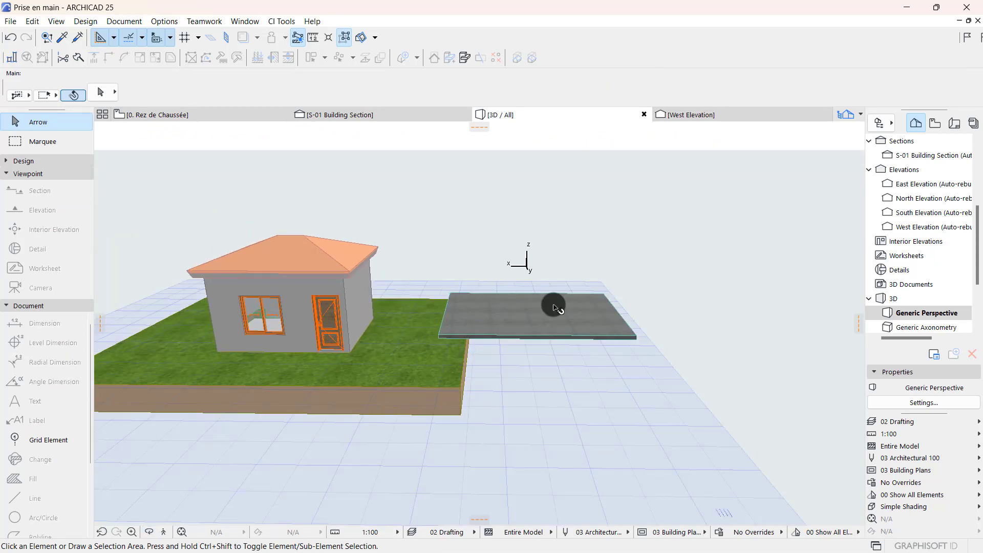
left_click(556, 308)
key("Delete")
Examine the house's door facade and roof from several angles in the 3D perspective.
key("o")
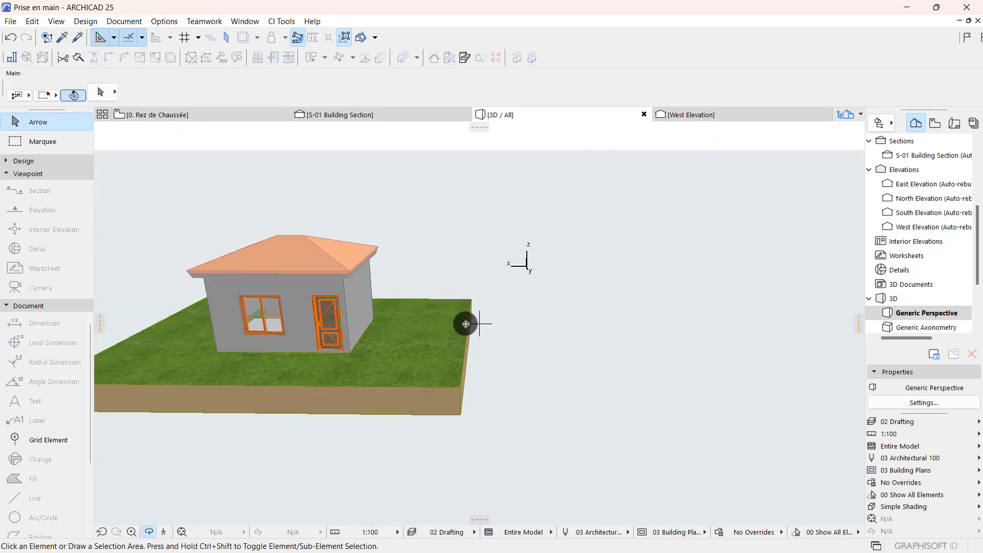
left_click_drag(466, 324, 487, 312)
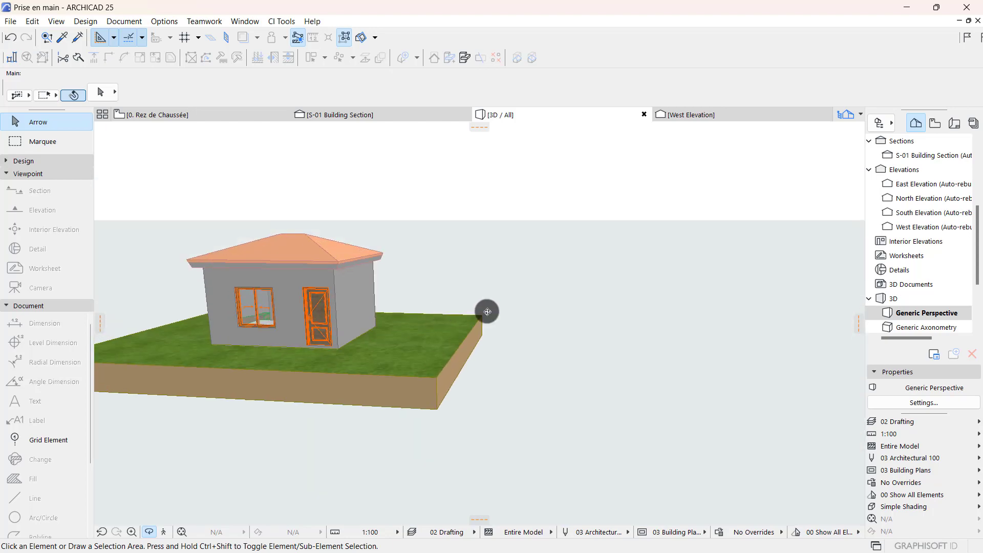
scroll(226, 263, "up", 10)
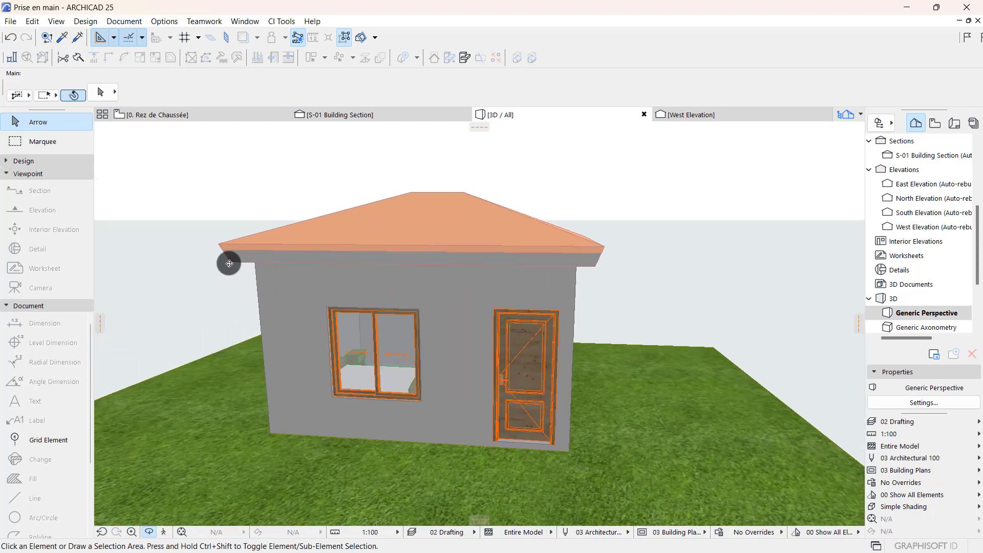
scroll(229, 263, "down", 10)
left_click_drag(368, 259, 379, 190)
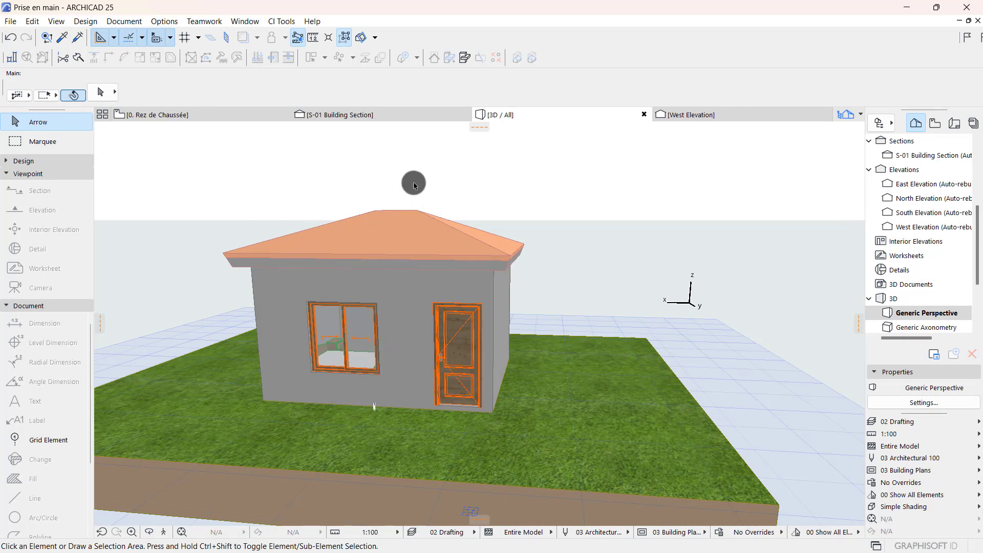
Return to the ground floor plan and enable the 3D cutaway.
left_click(228, 114)
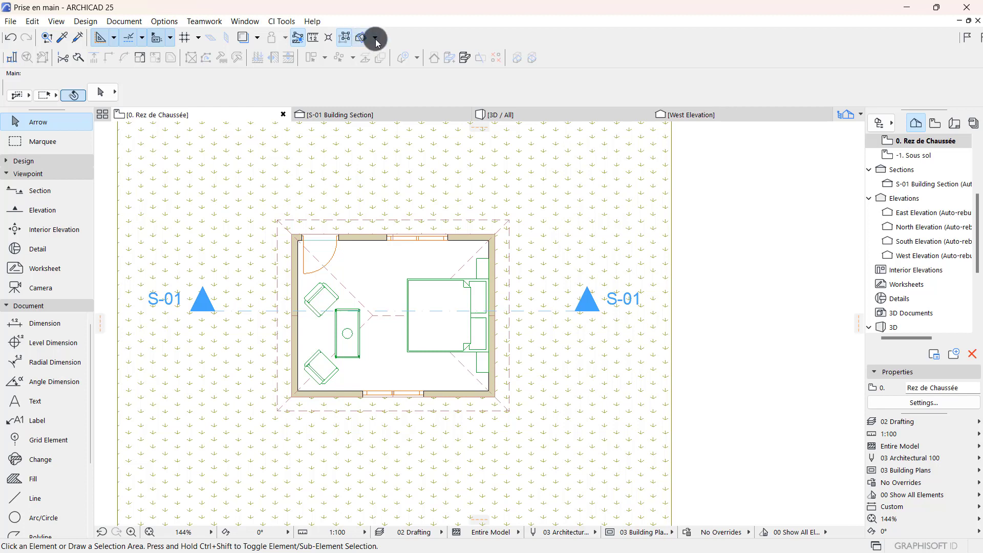
left_click(375, 38)
left_click(378, 44)
left_click(361, 45)
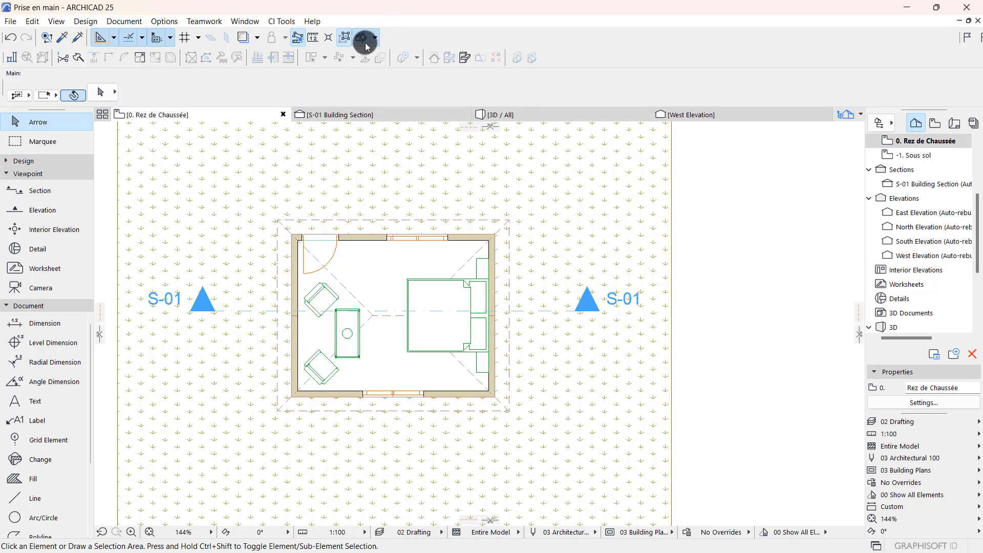
Create a custom cutting plane at 90° across the middle of the house, keeping the half with the door and armchairs.
left_click(377, 39)
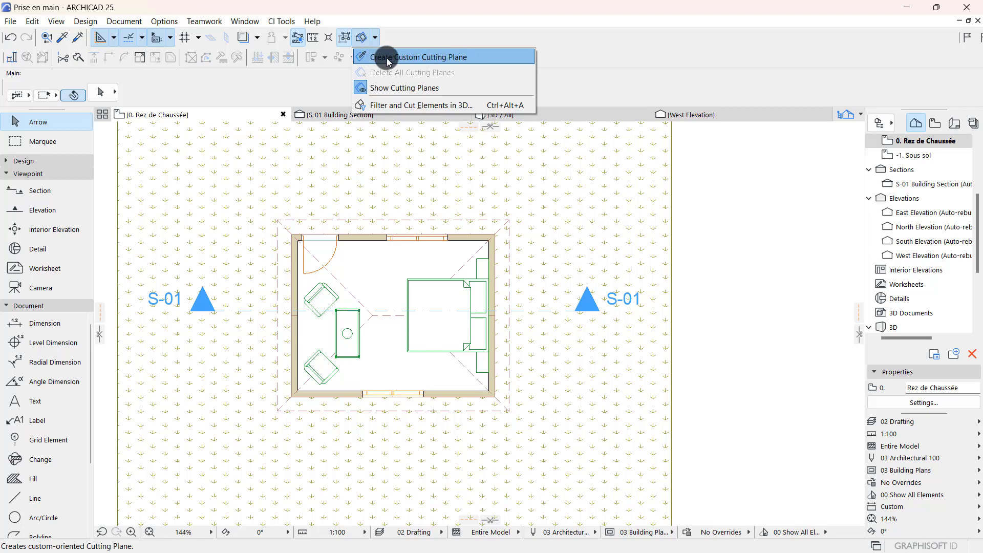
left_click(388, 62)
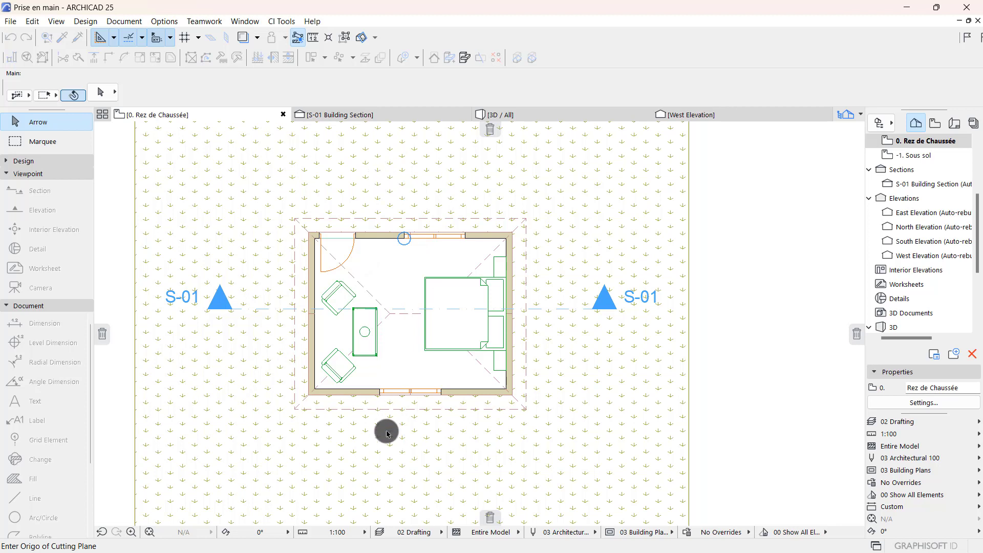
left_click(395, 155)
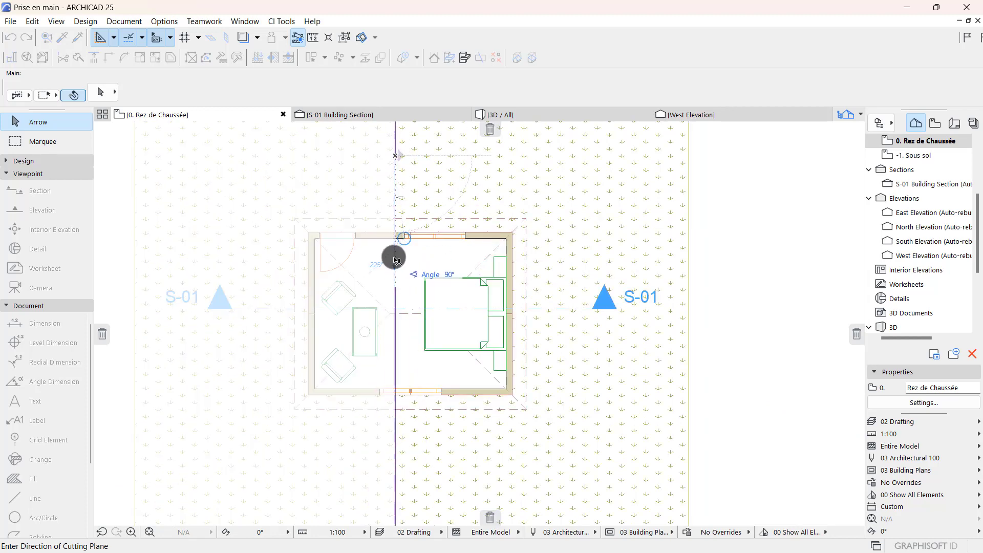
scroll(394, 267, "down", 2)
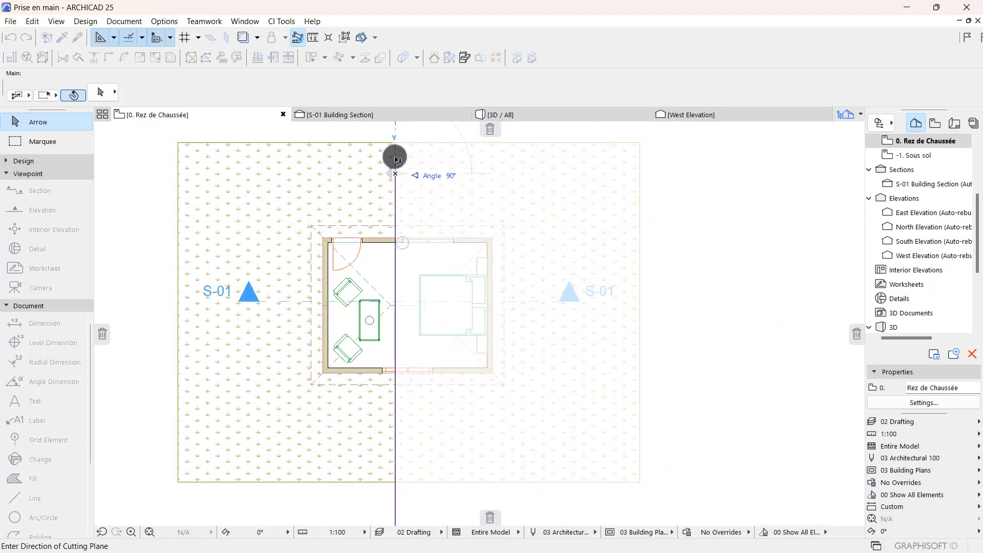
left_click(395, 159)
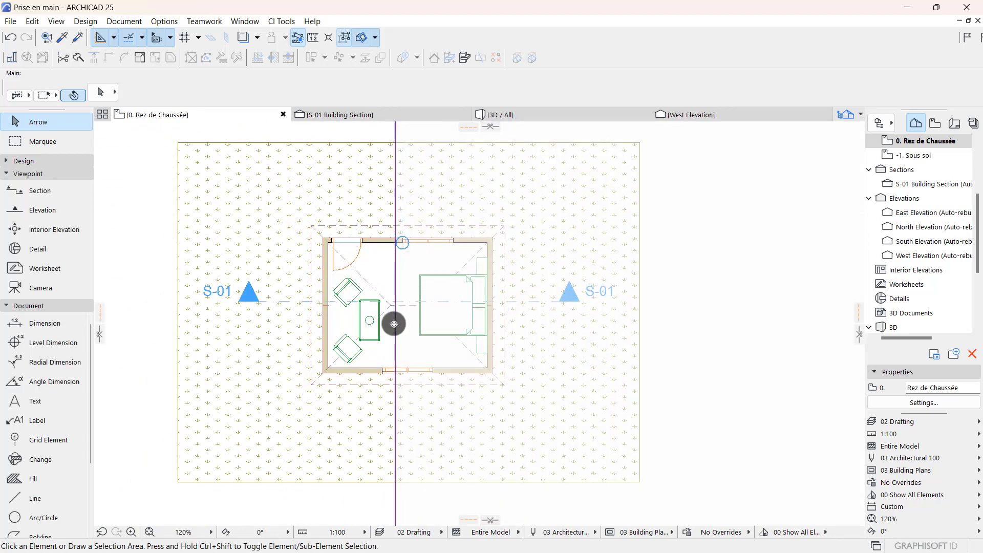
scroll(384, 306, "up", 3)
scroll(384, 306, "down", 2)
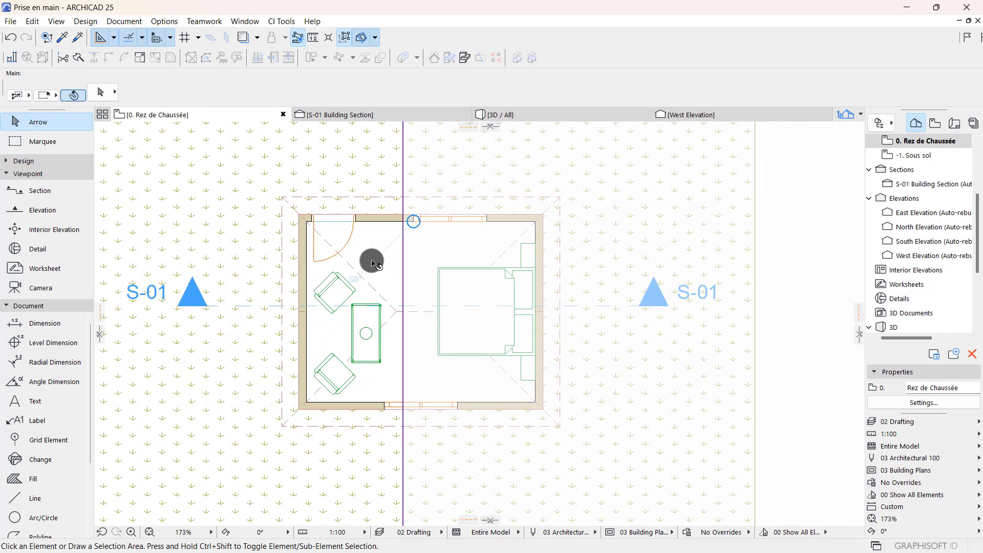
Enable the cutaway in the 3D perspective and face the open cut side of the house.
left_click(529, 114)
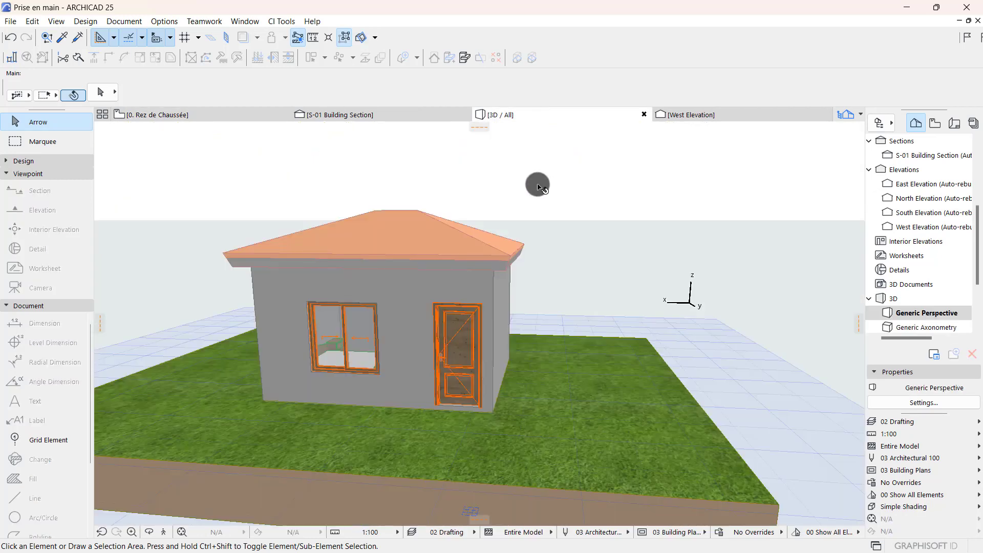
left_click(360, 42)
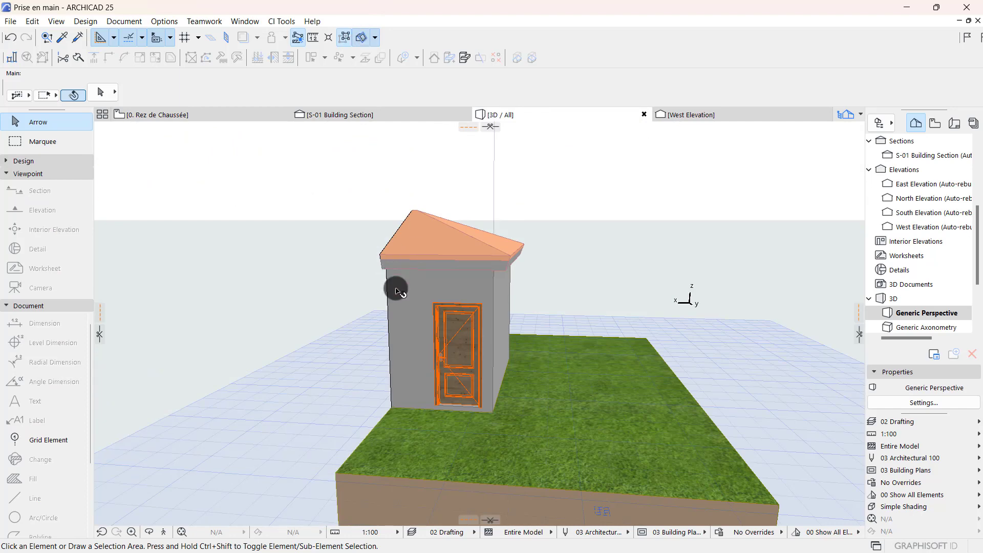
middle_click_drag(396, 291, 292, 364, "shift")
scroll(410, 354, "down", 2)
scroll(354, 375, "up", 5)
middle_click_drag(479, 358, 436, 350, "shift")
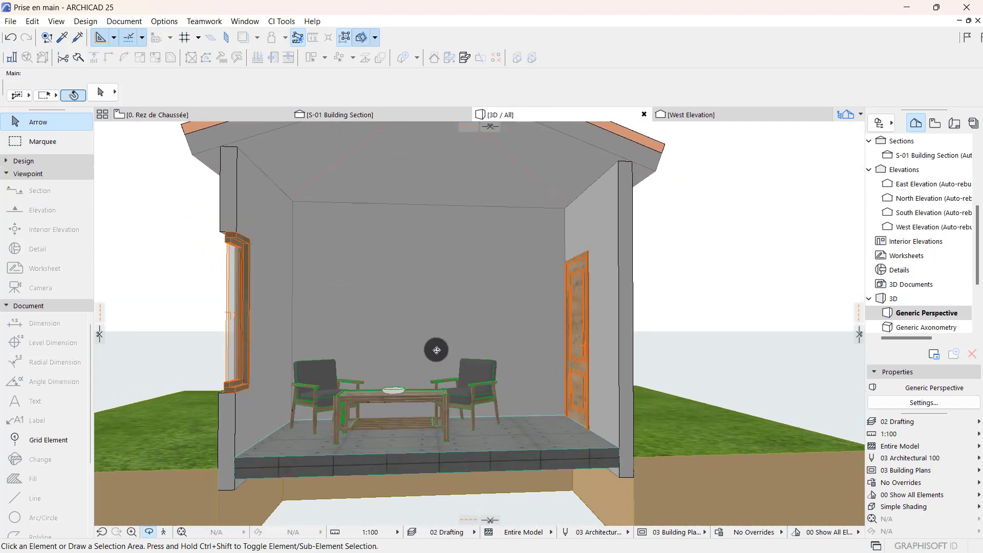
Examine the cutaway house in 3D, including its armchairs, table, floor slab, walls and roof structure.
scroll(405, 350, "down", 3)
scroll(430, 360, "up", 4)
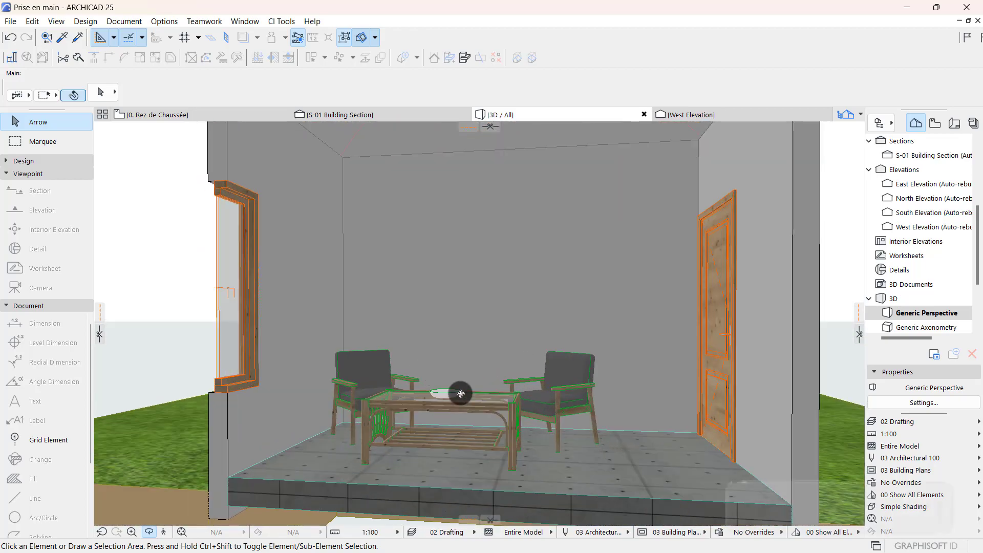
mouse_move(461, 393)
middle_mouse_down("shift")
mouse_move(268, 408)
mouse_move(528, 432)
mouse_move(441, 378)
mouse_move(383, 370)
mouse_move(511, 379)
mouse_move(460, 399)
middle_mouse_up("shift")
scroll(531, 352, "down", 3)
scroll(533, 354, "up", 3)
scroll(461, 400, "down", 4)
middle_click_drag(542, 375, 508, 380, "shift")
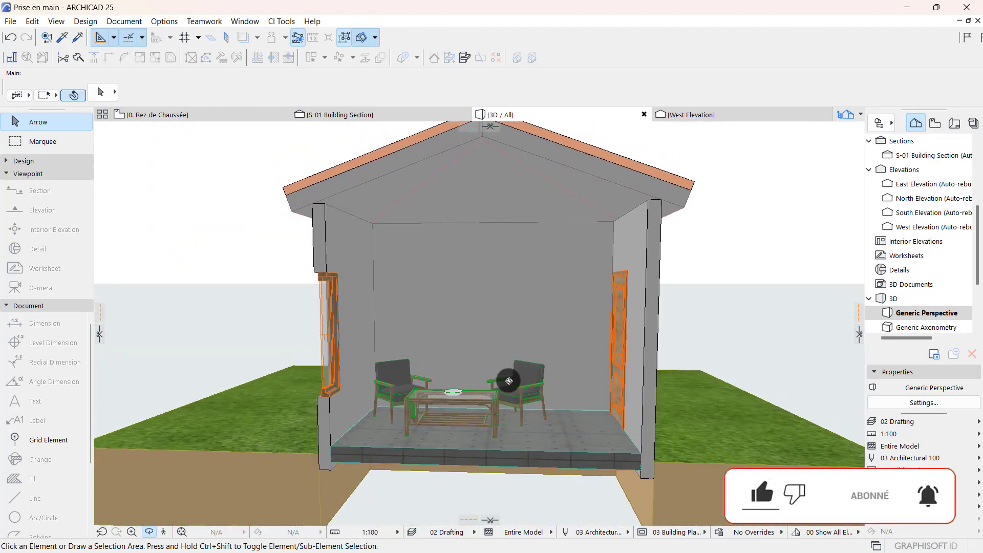
scroll(430, 243, "up", 3)
middle_click_drag(428, 287, 355, 285, "shift")
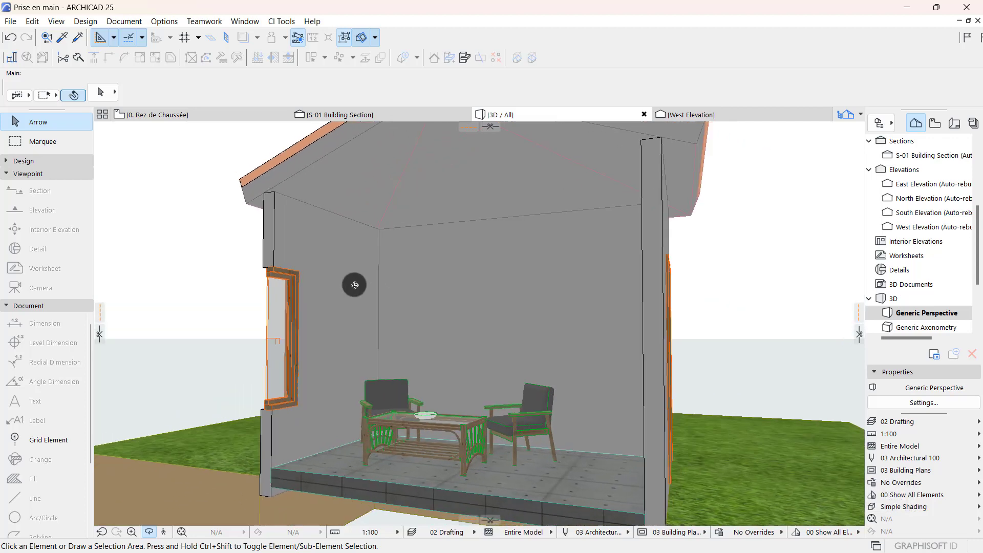
left_click_drag(355, 285, 345, 282)
scroll(334, 310, "down", 3)
left_click_drag(453, 321, 357, 330)
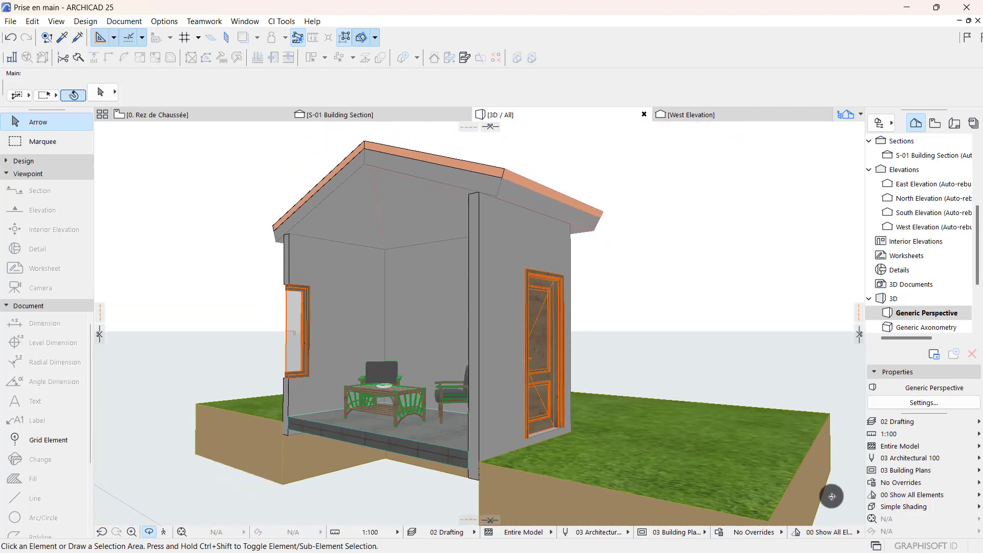